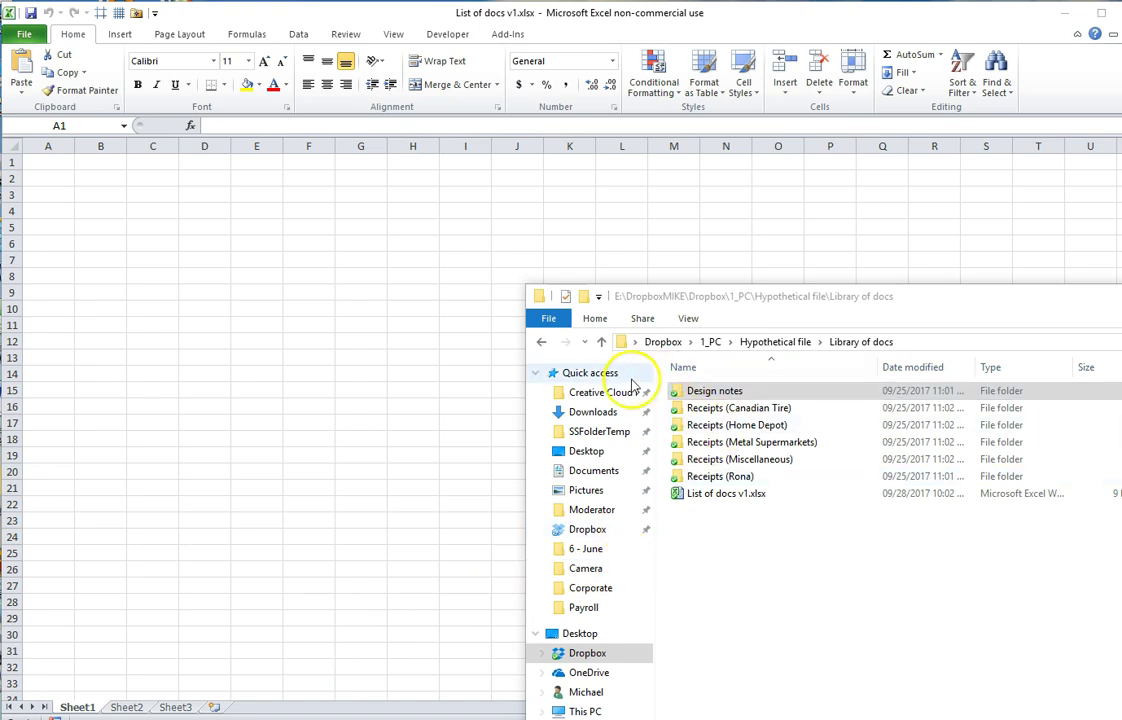
Step: Position the Library of docs folder over the workbook and browse its Design notes subfolder
drag(821, 294, 711, 240)
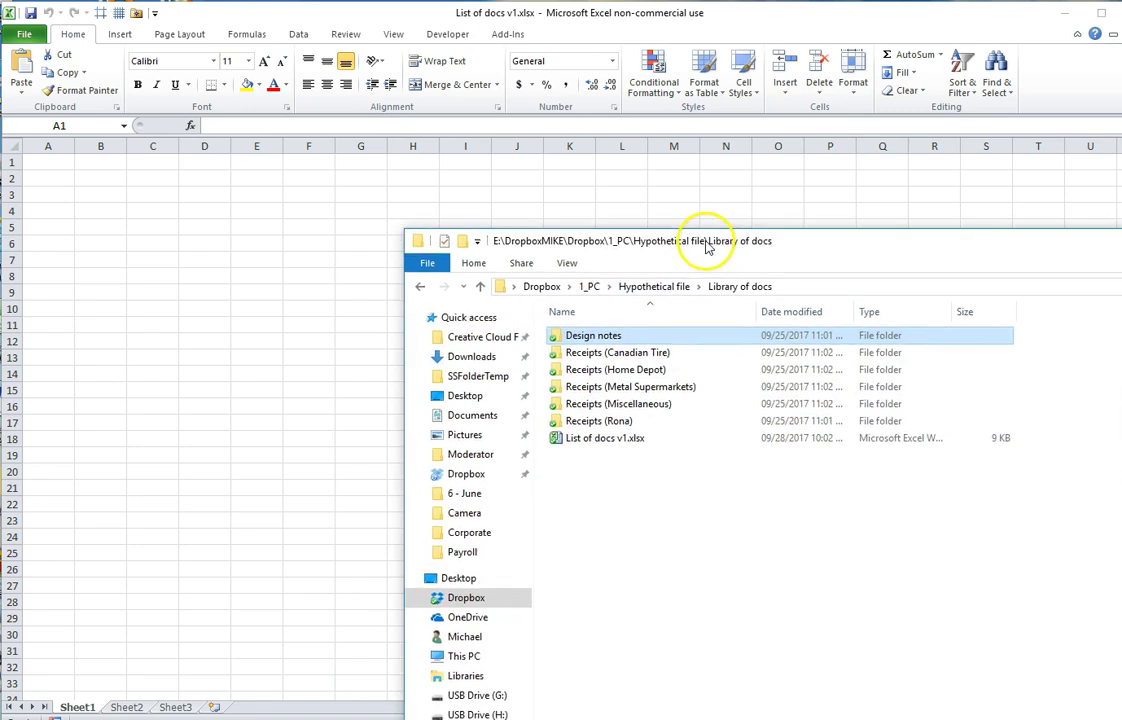
double_click(600, 336)
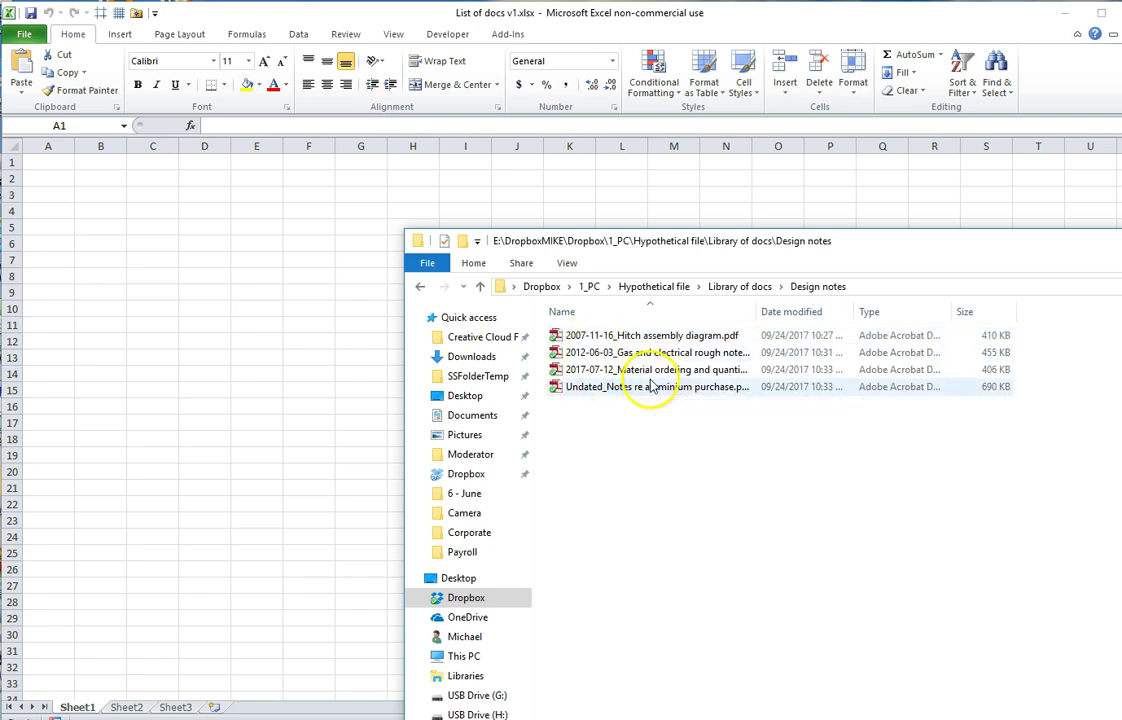
click(740, 286)
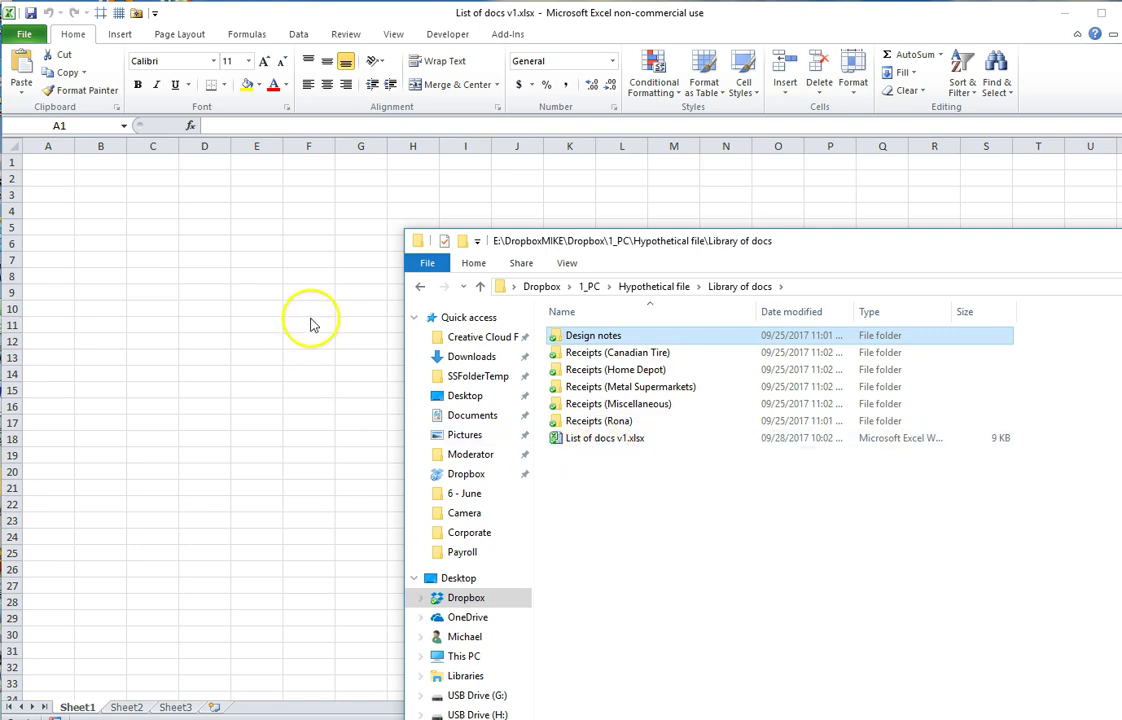
click(228, 333)
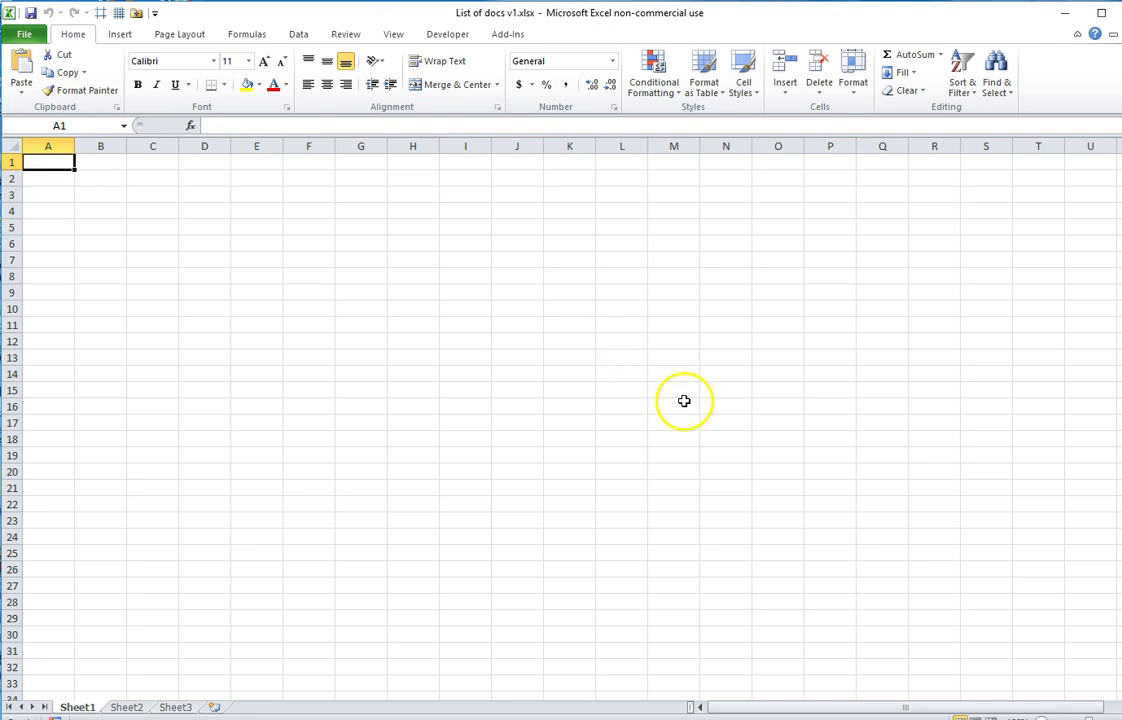
click(436, 716)
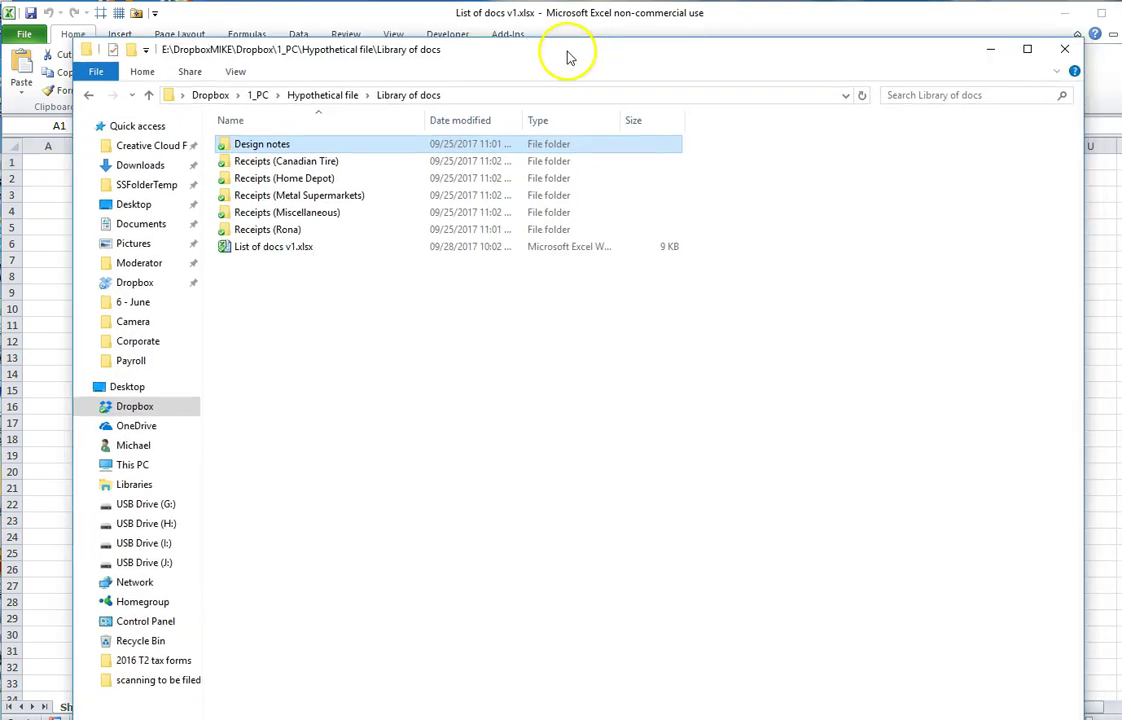
Step: Search Library of docs for .pdf and copy the paths of all results
click(900, 77)
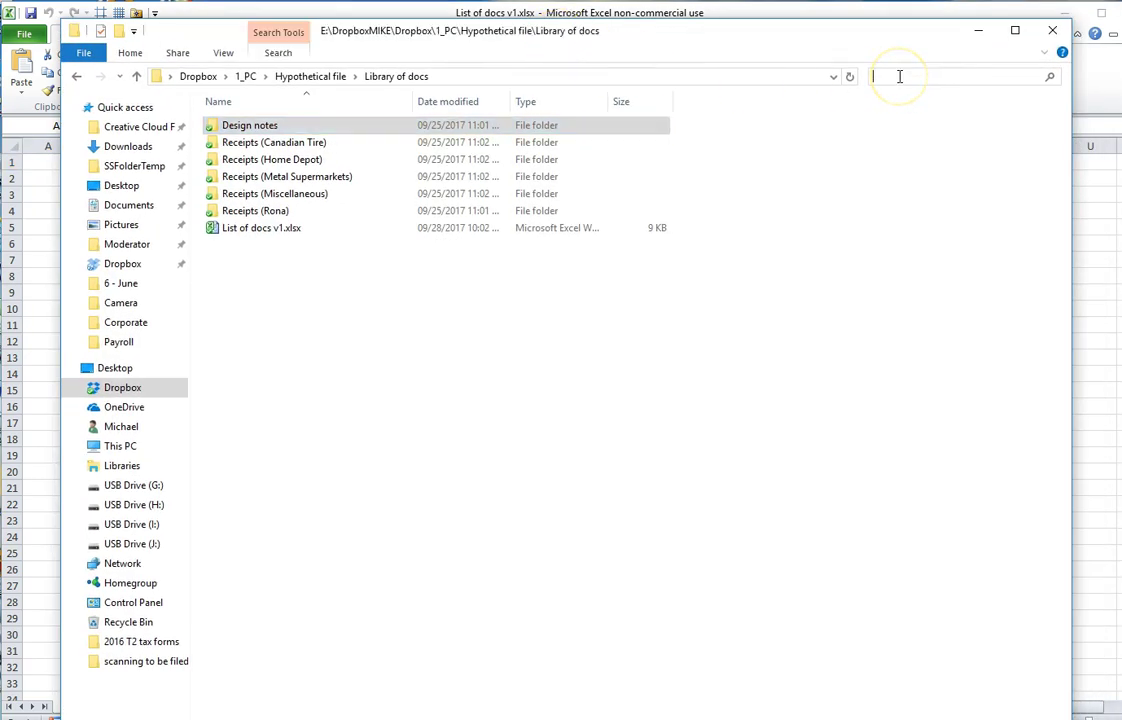
text(.pdf)
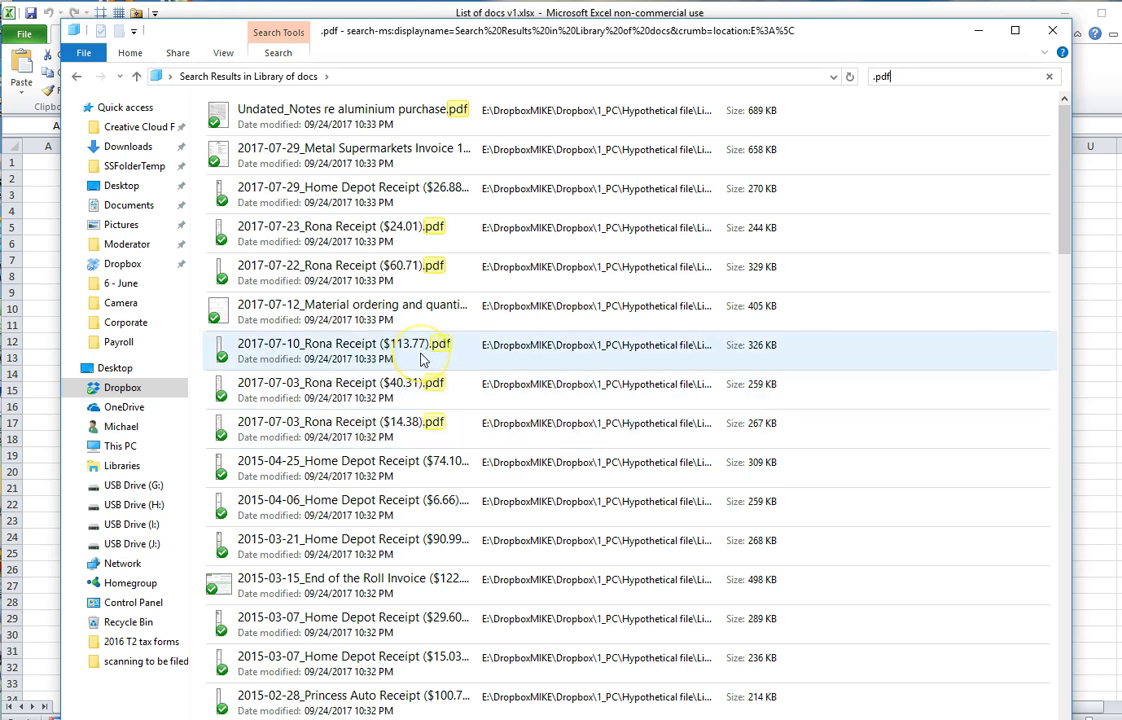
click(474, 372)
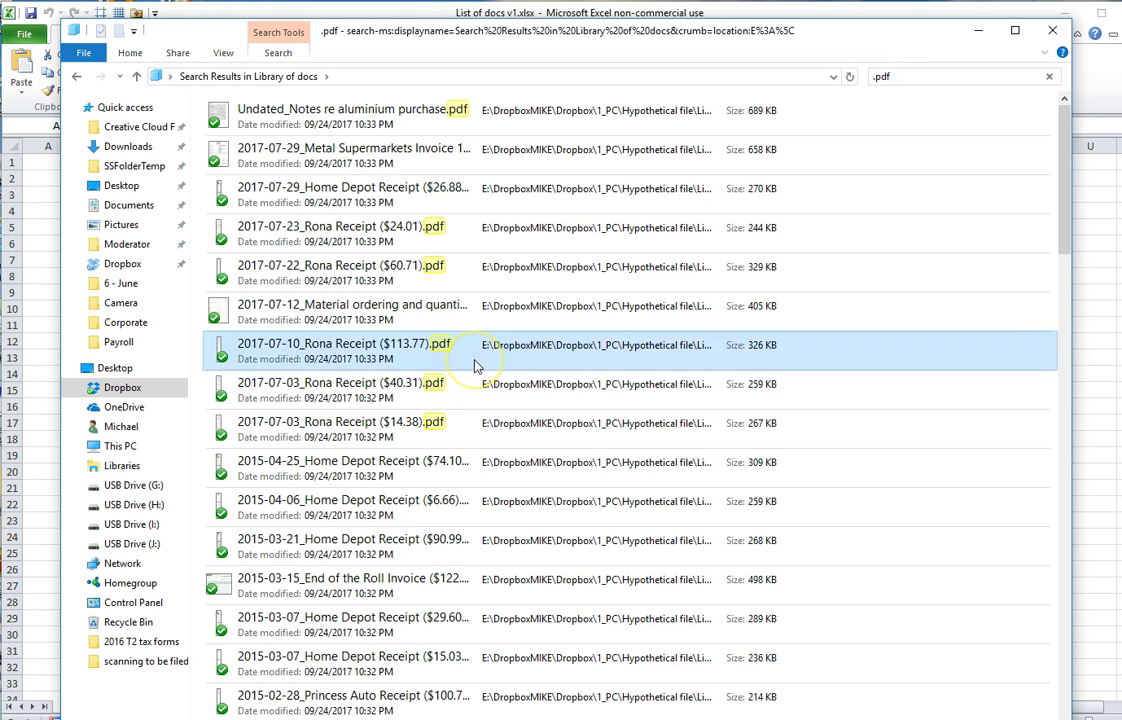
key(ctrl+a)
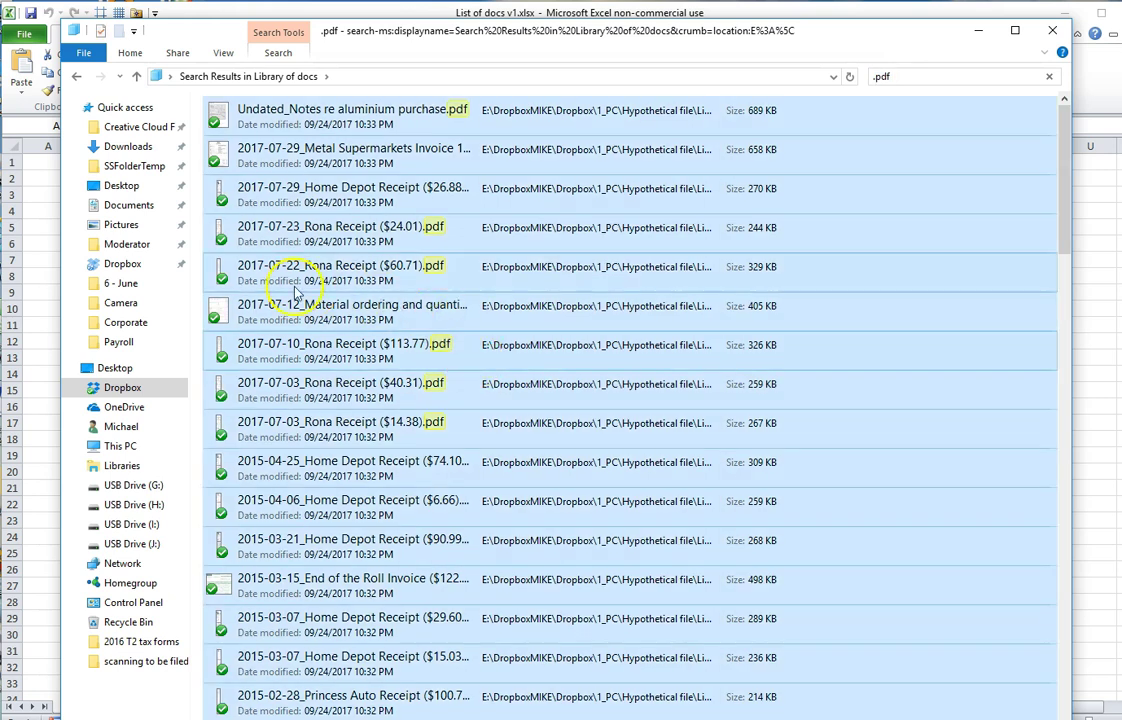
right_click(362, 287)
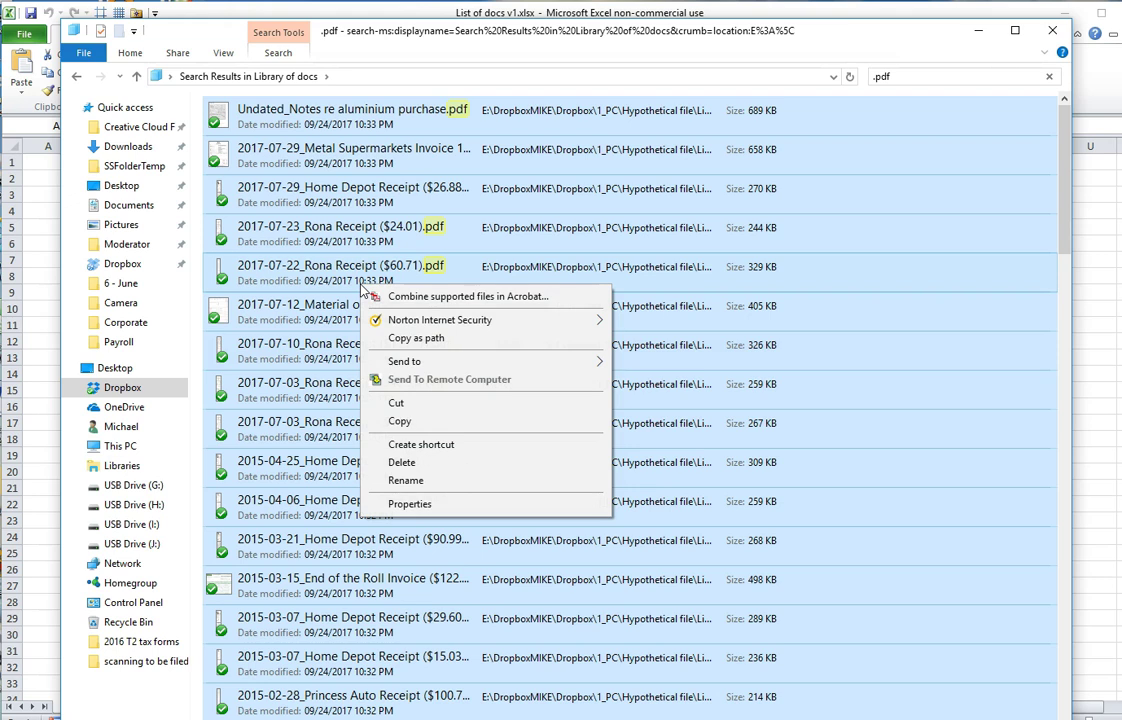
click(406, 339)
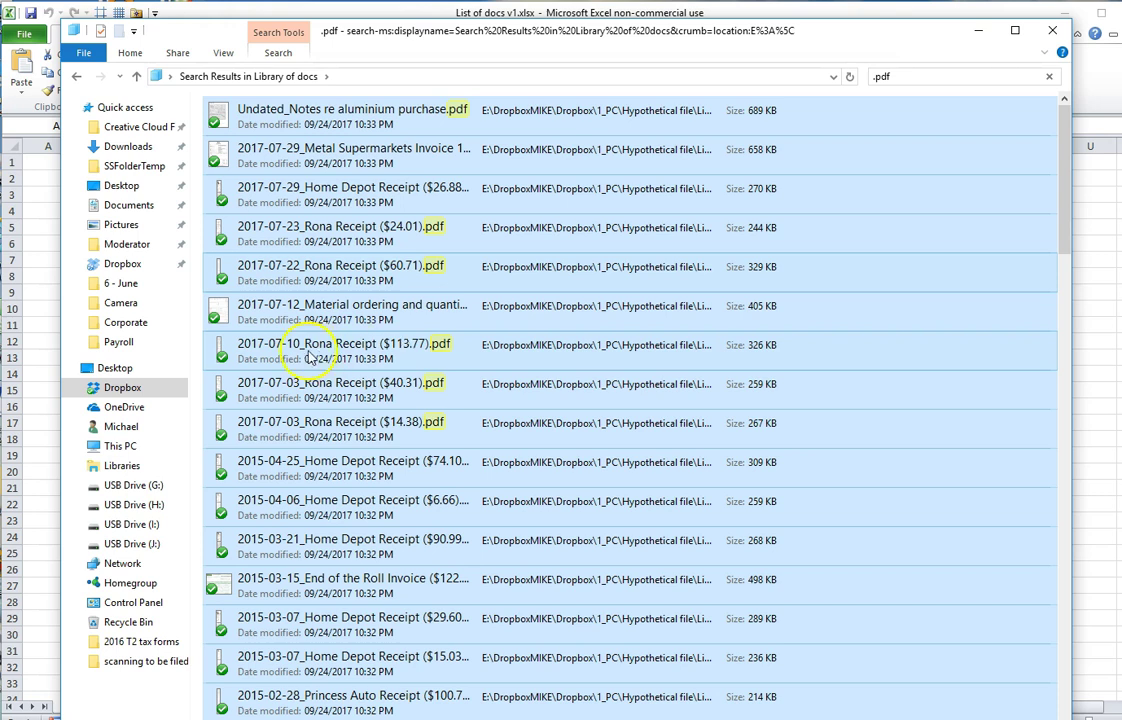
Step: Paste the copied PDF paths into column A of the workbook
click(30, 333)
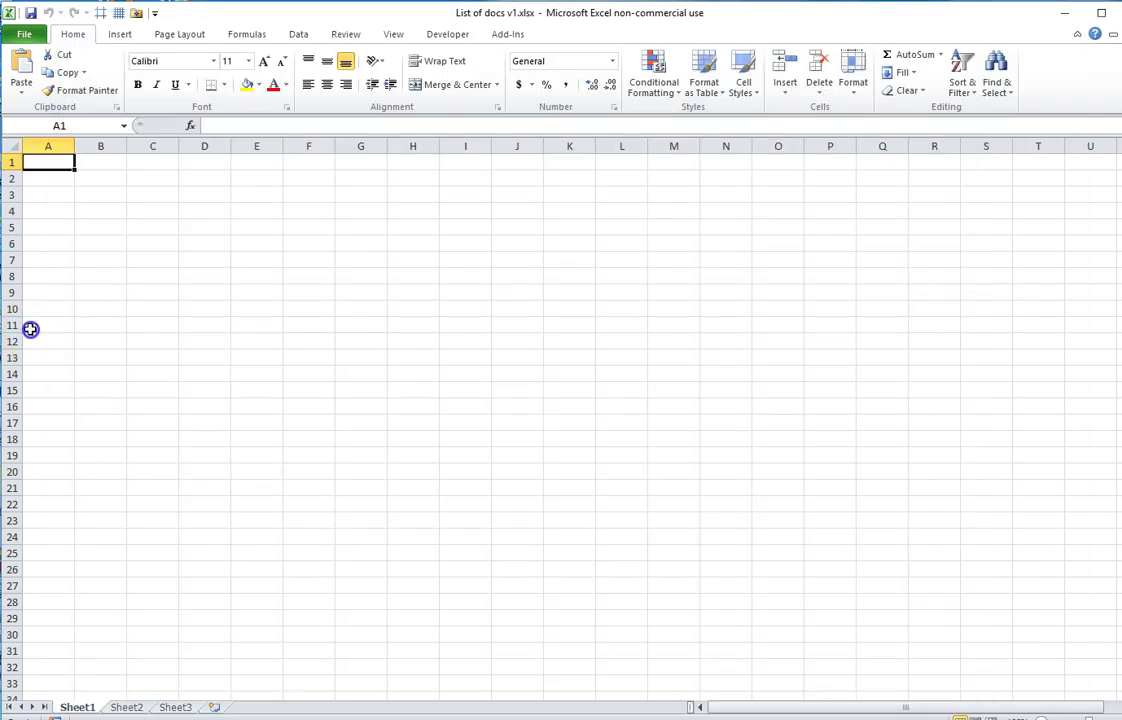
key(ctrl+v)
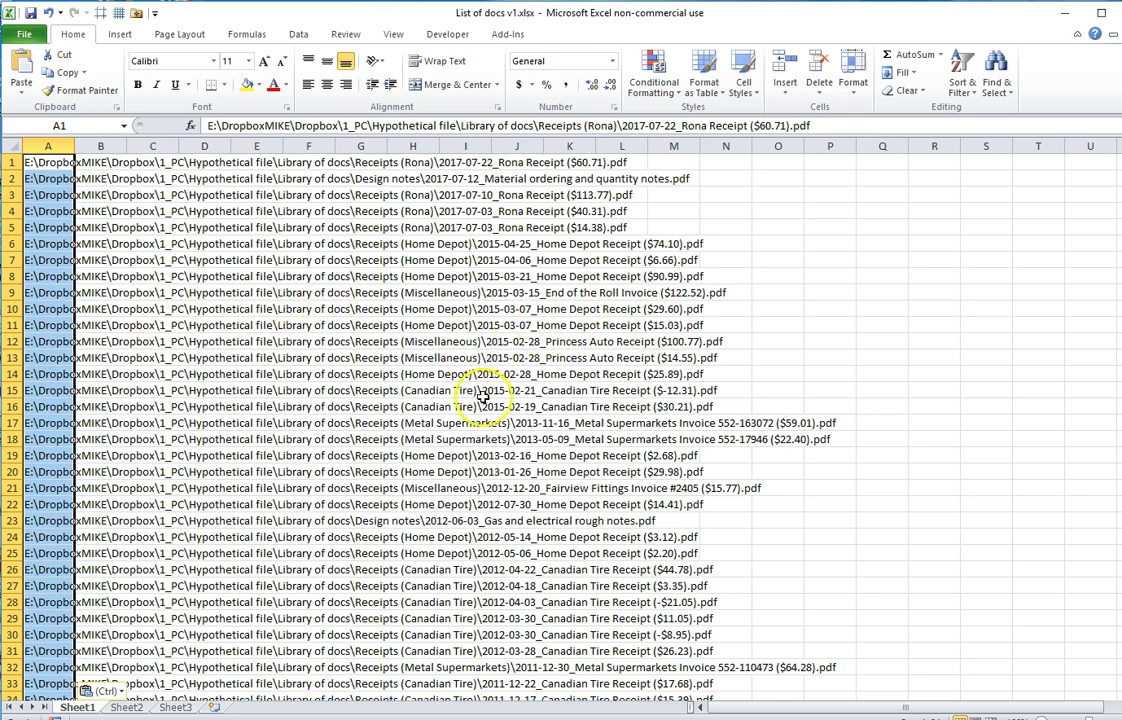
click(161, 293)
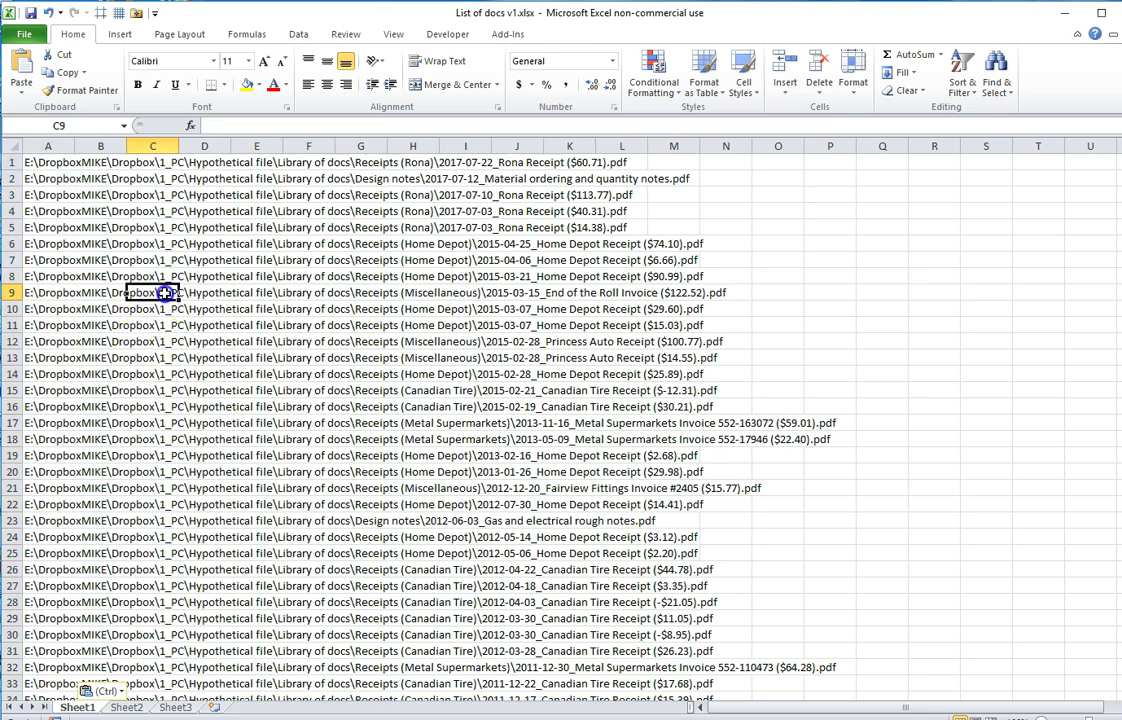
Step: Copy the shared Library of docs folder prefix from A1, then select column A
click(40, 162)
key(F2)
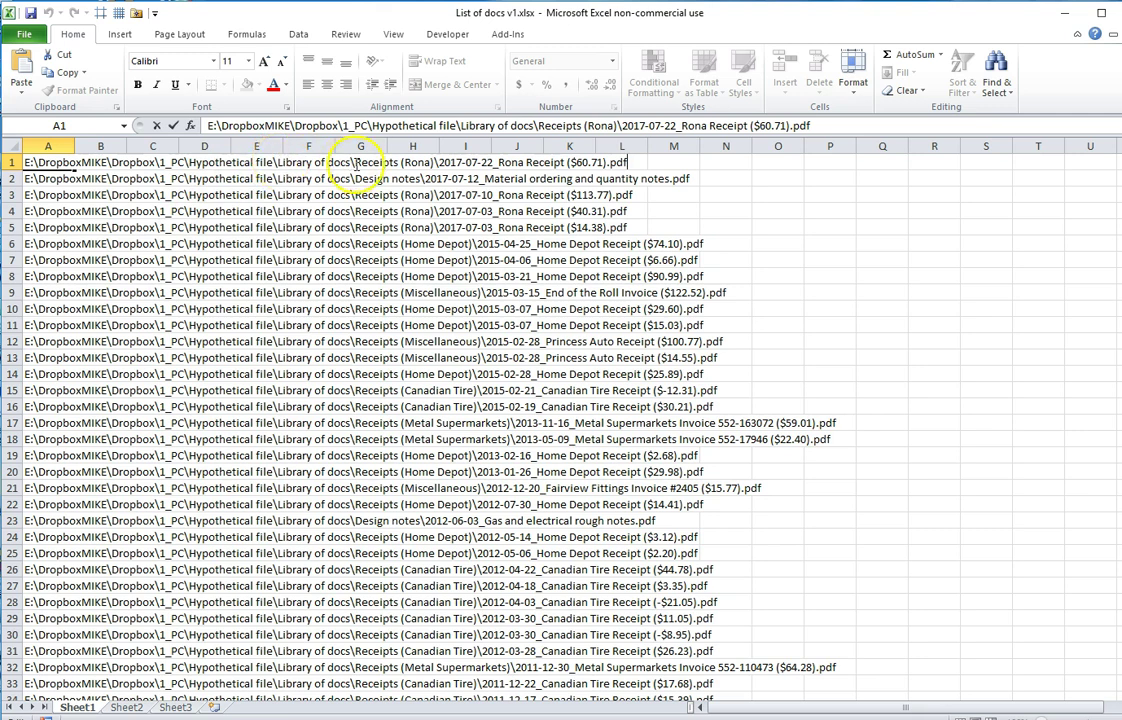
key(shift+End)
shift+click(35, 157)
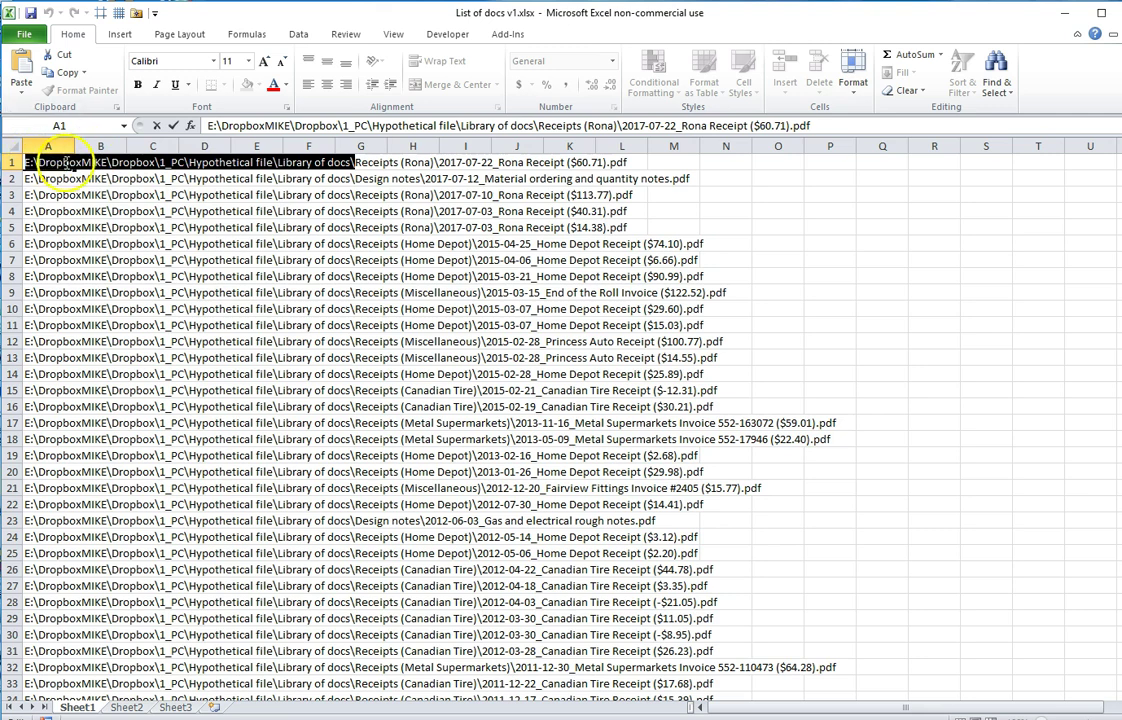
click(57, 201)
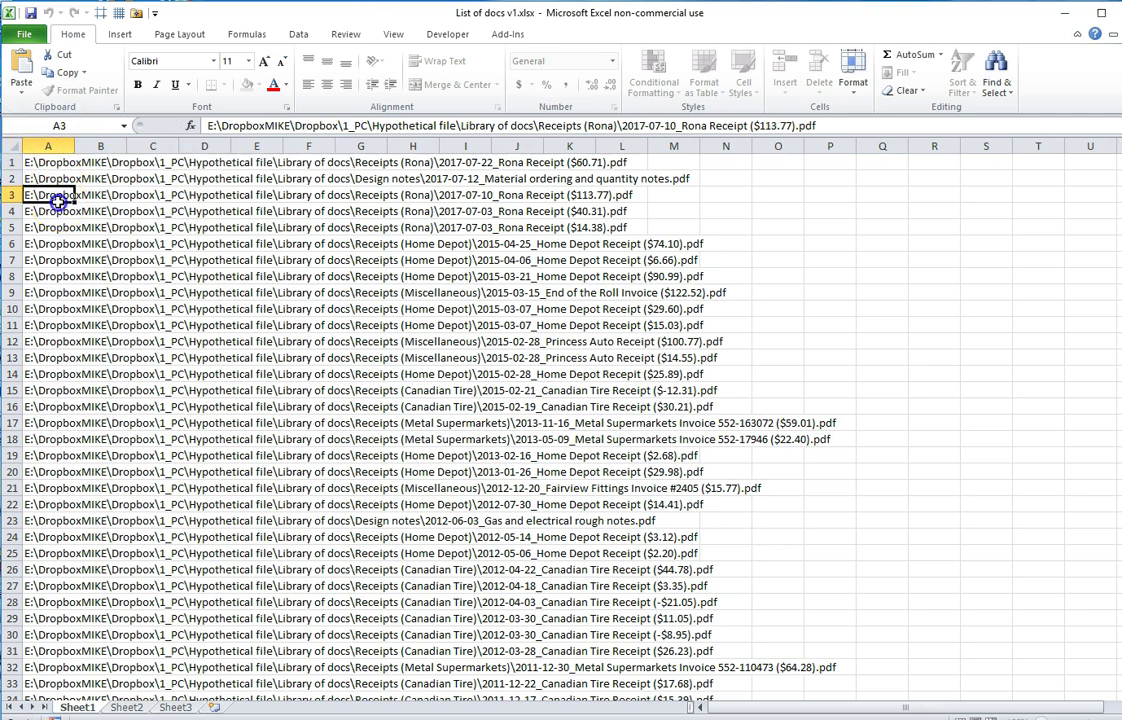
click(53, 143)
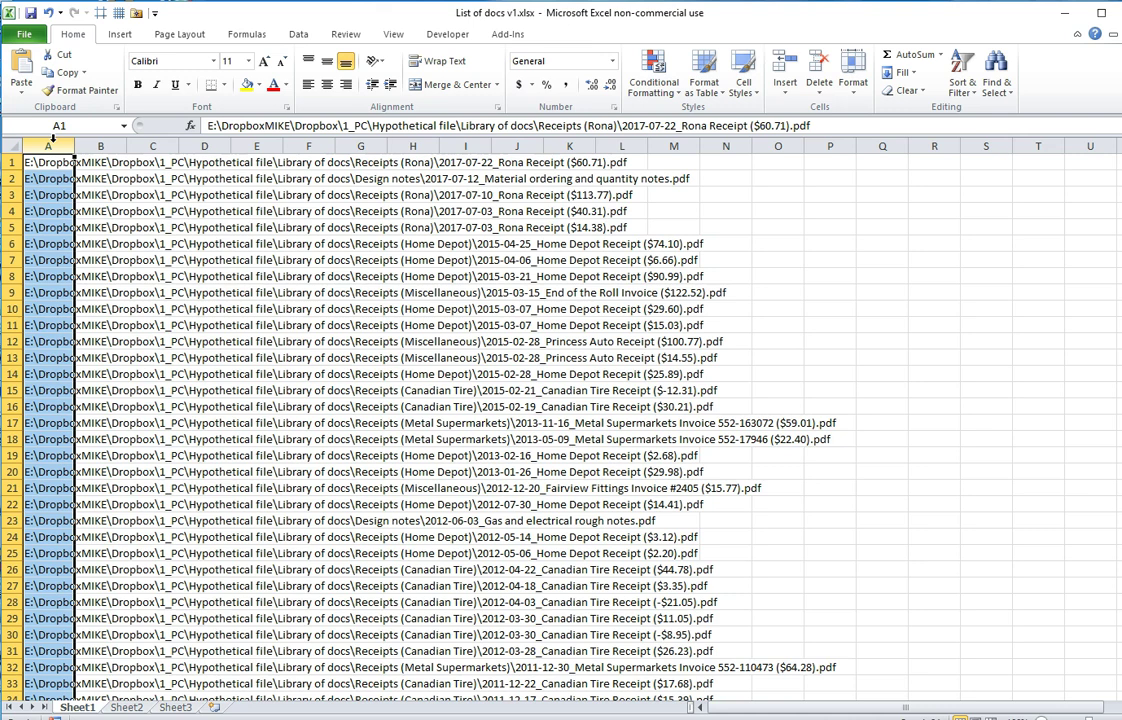
Step: Replace the Library of docs folder prefix with nothing throughout column A (84 replacements)
key(ctrl+f)
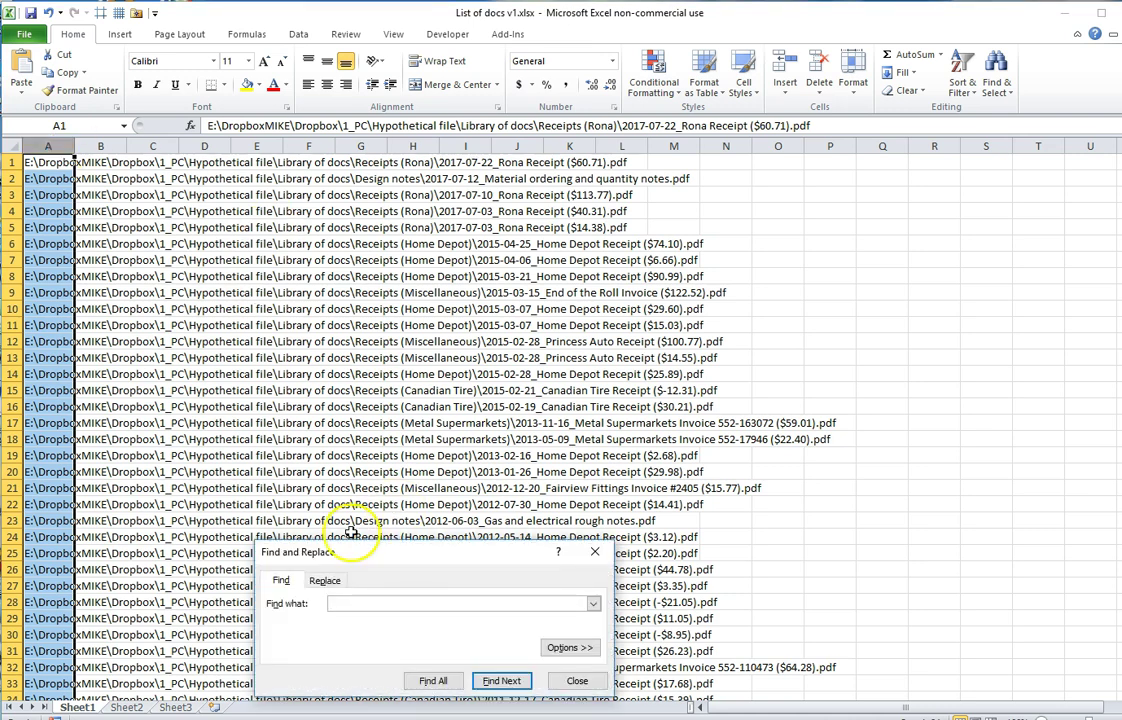
click(325, 580)
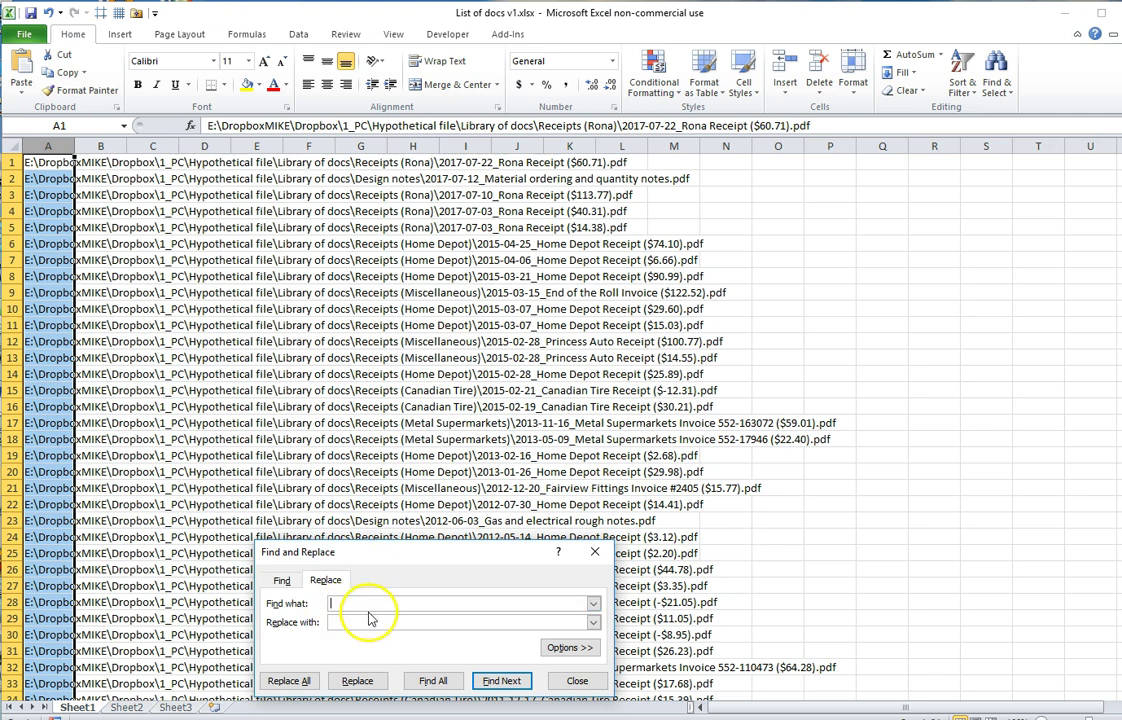
key(ctrl+v)
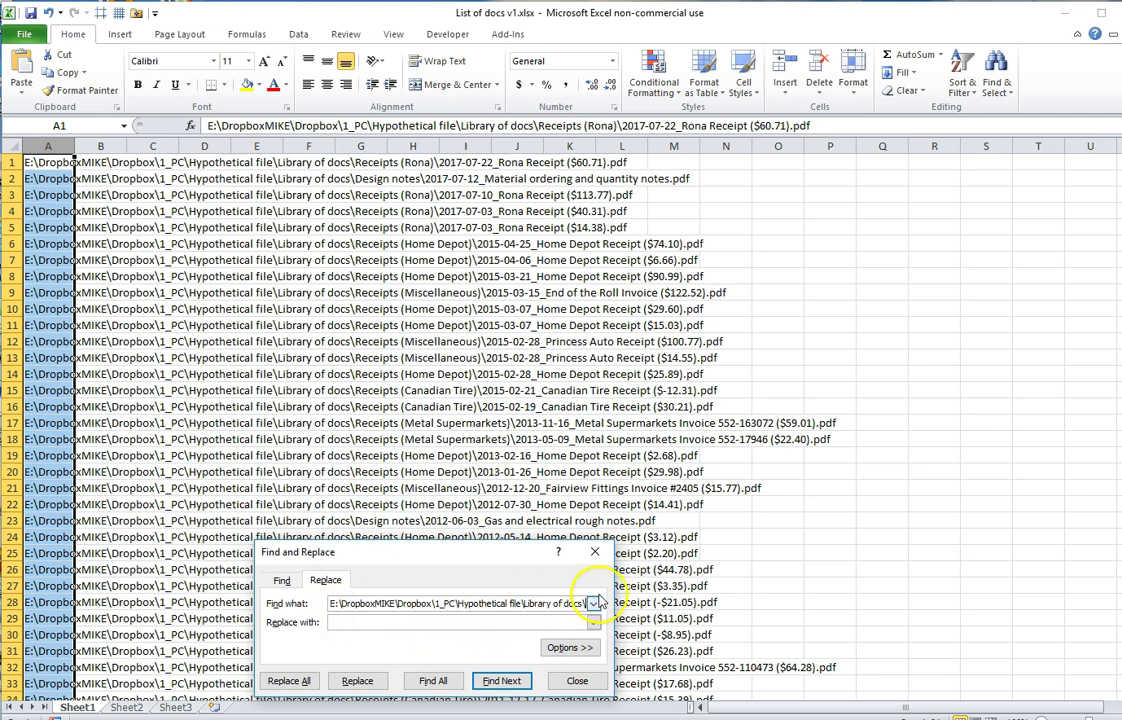
drag(607, 598, 752, 575)
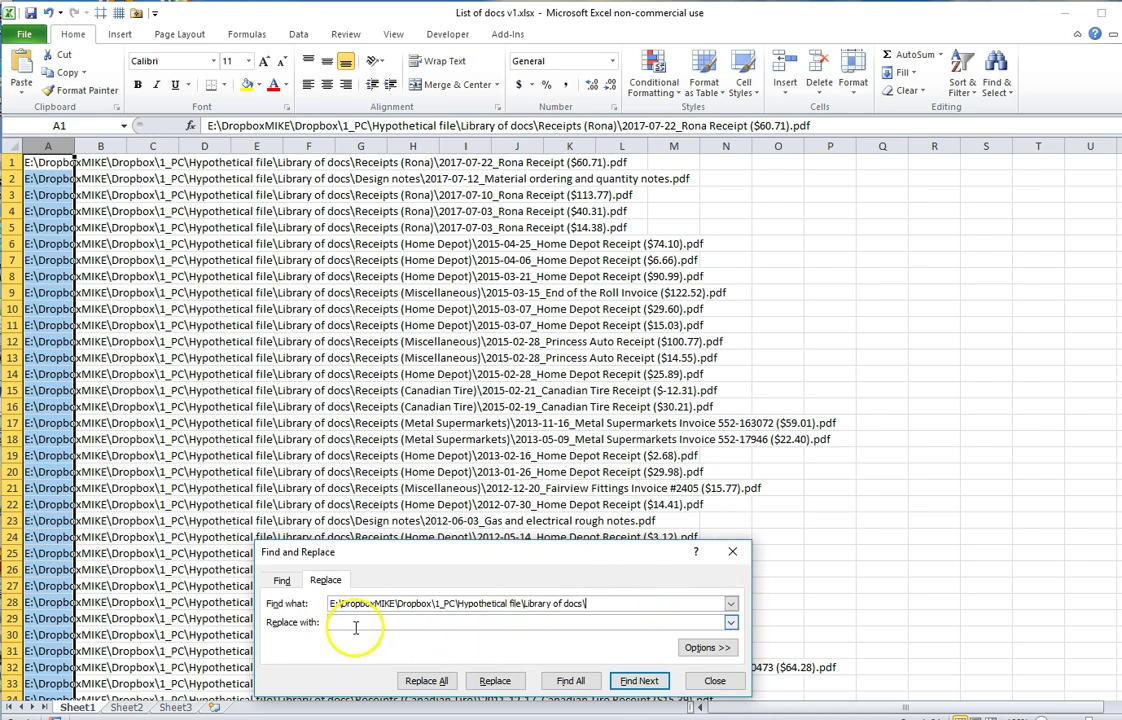
click(427, 681)
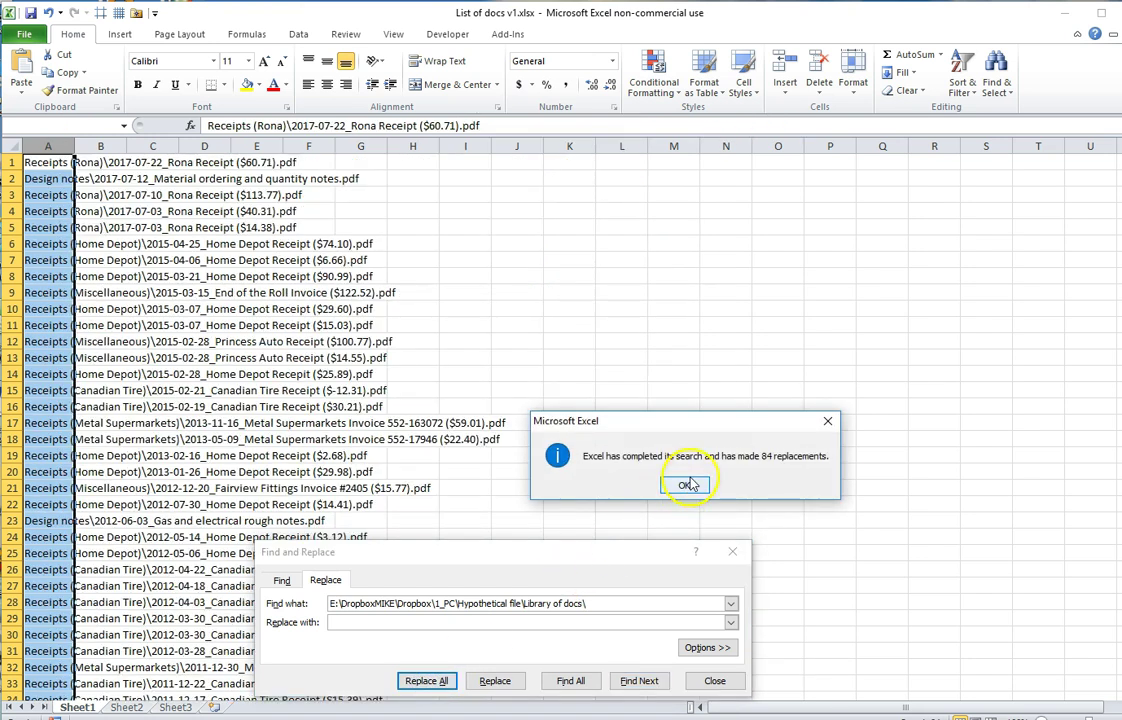
click(758, 485)
click(710, 681)
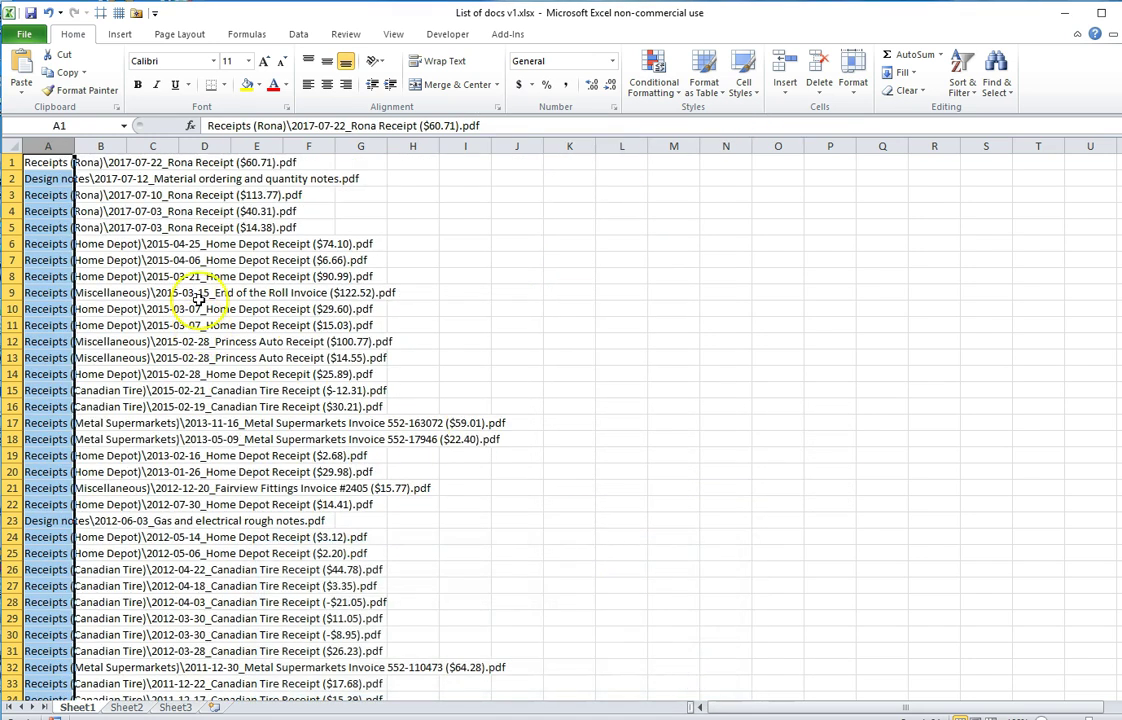
click(163, 262)
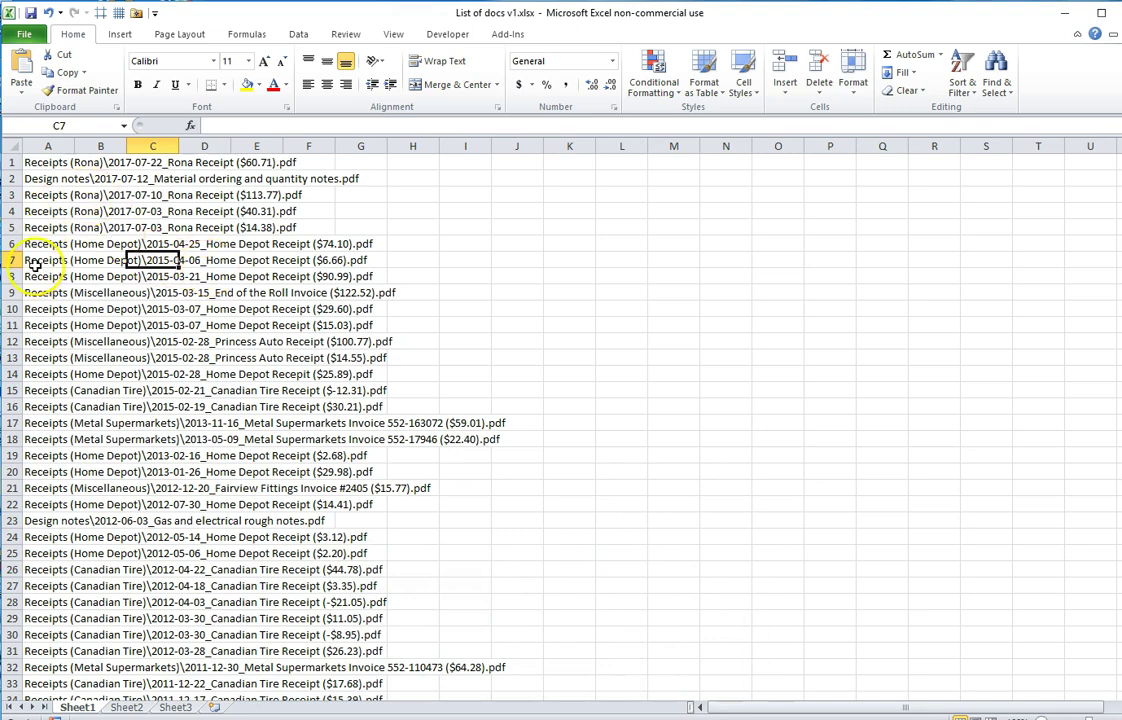
drag(372, 12, 1014, 270)
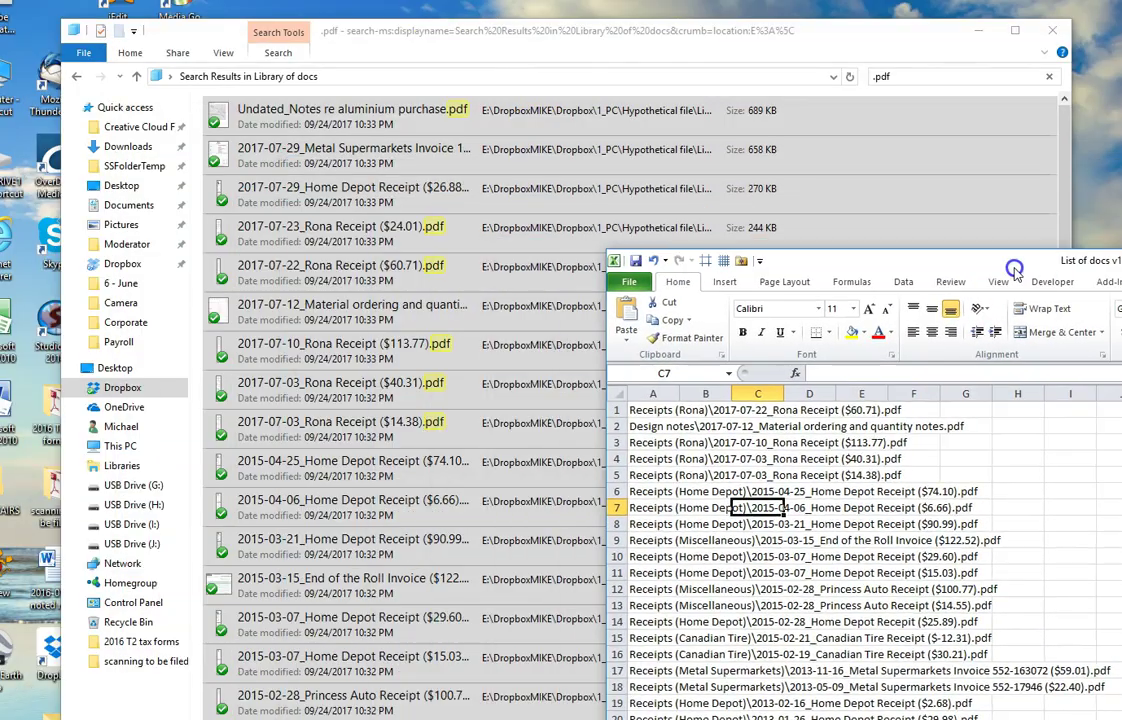
click(1051, 80)
click(1049, 77)
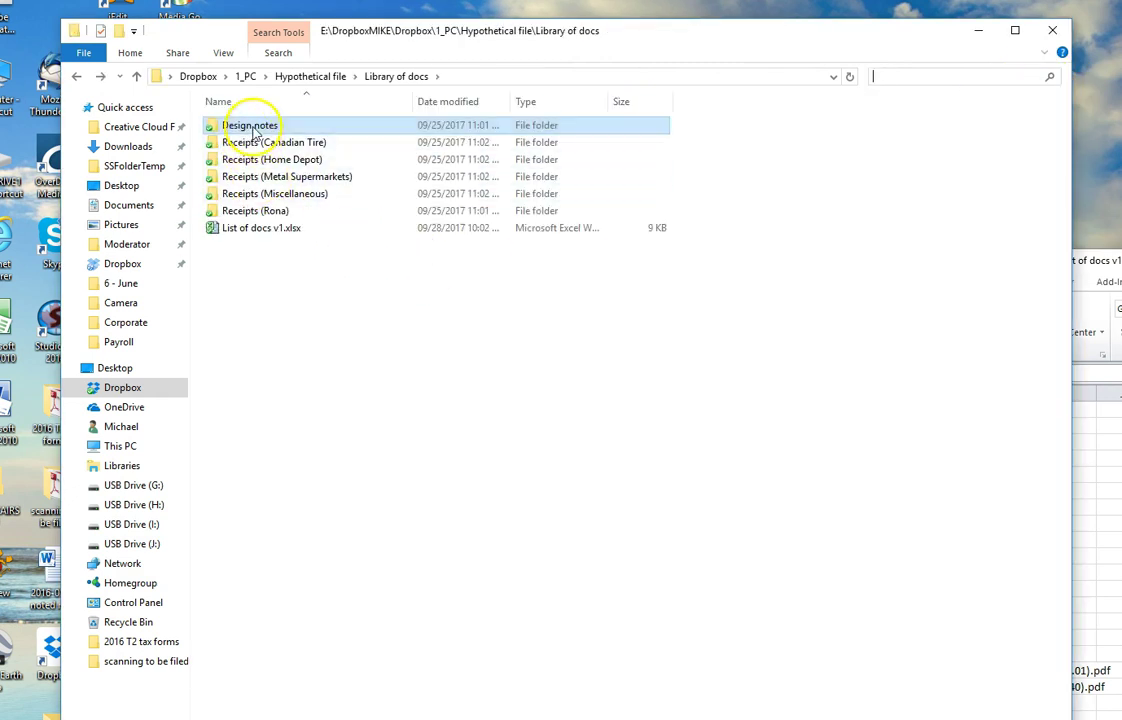
click(257, 130)
double_click(257, 130)
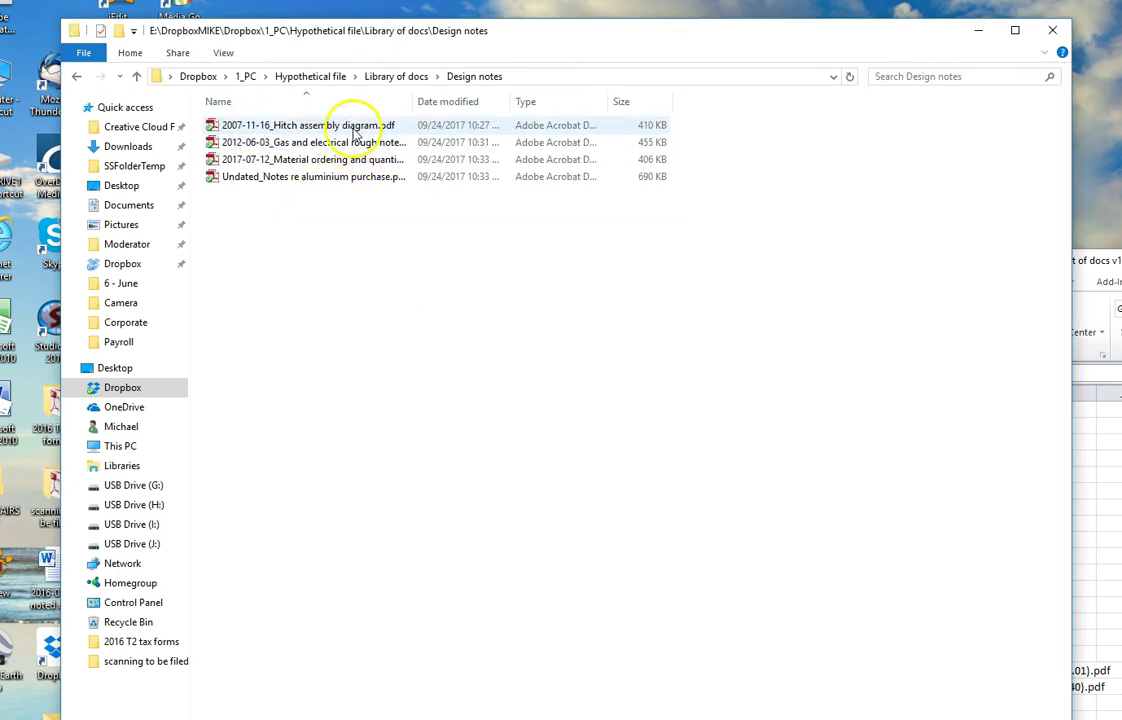
drag(1100, 261, 645, 8)
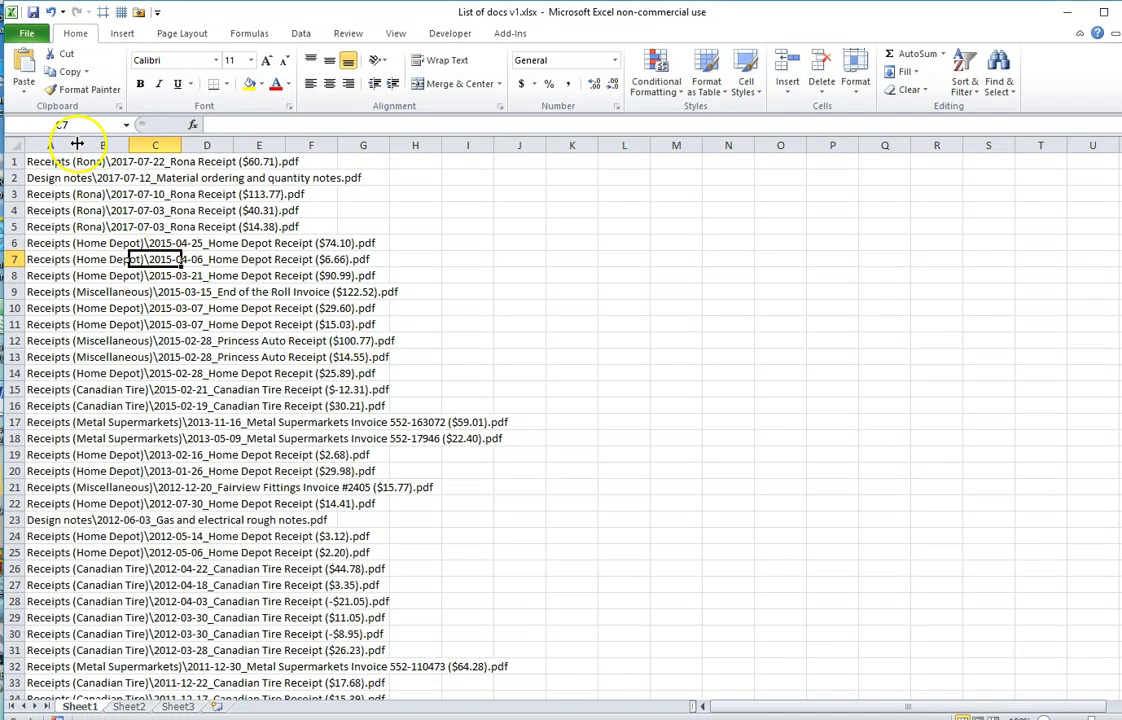
Step: Widen column A to fit the full paths and paste a backup copy into column K
drag(77, 145, 612, 145)
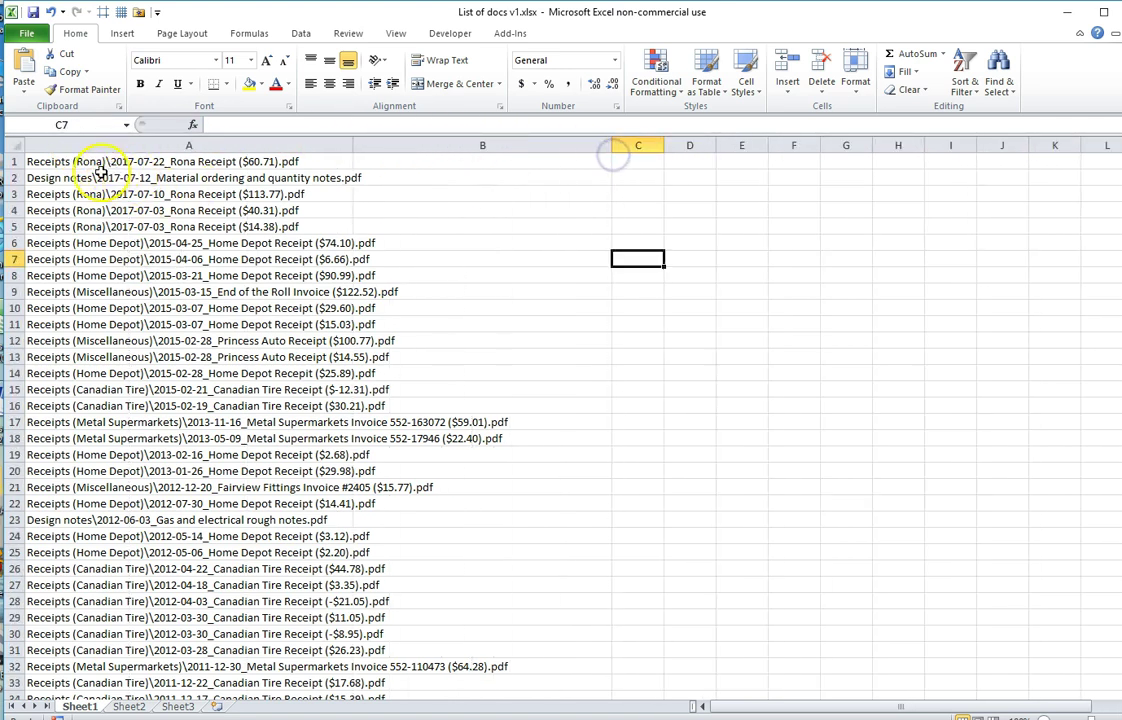
click(58, 145)
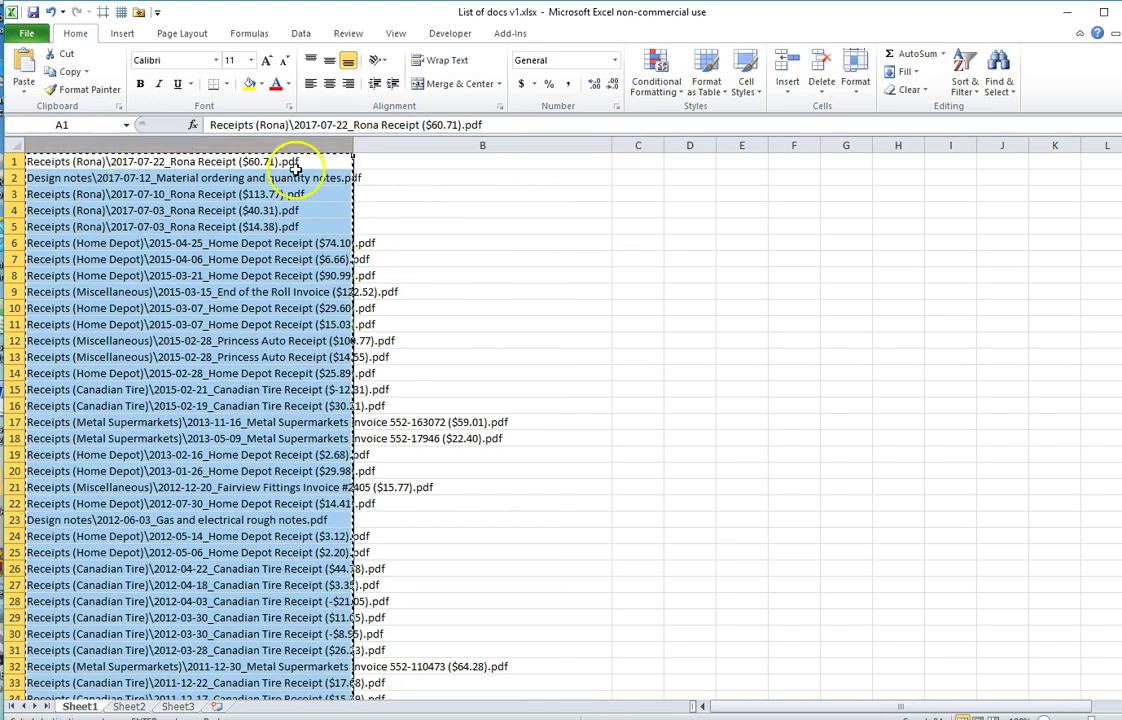
click(1058, 163)
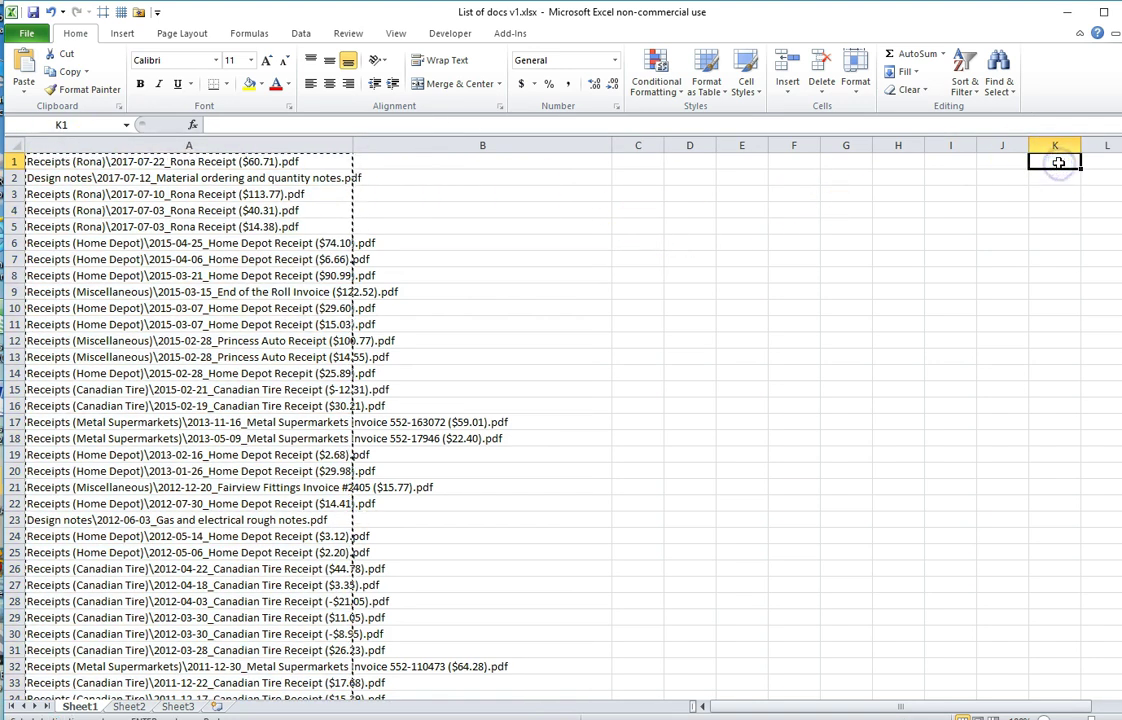
key(ctrl+v)
click(103, 195)
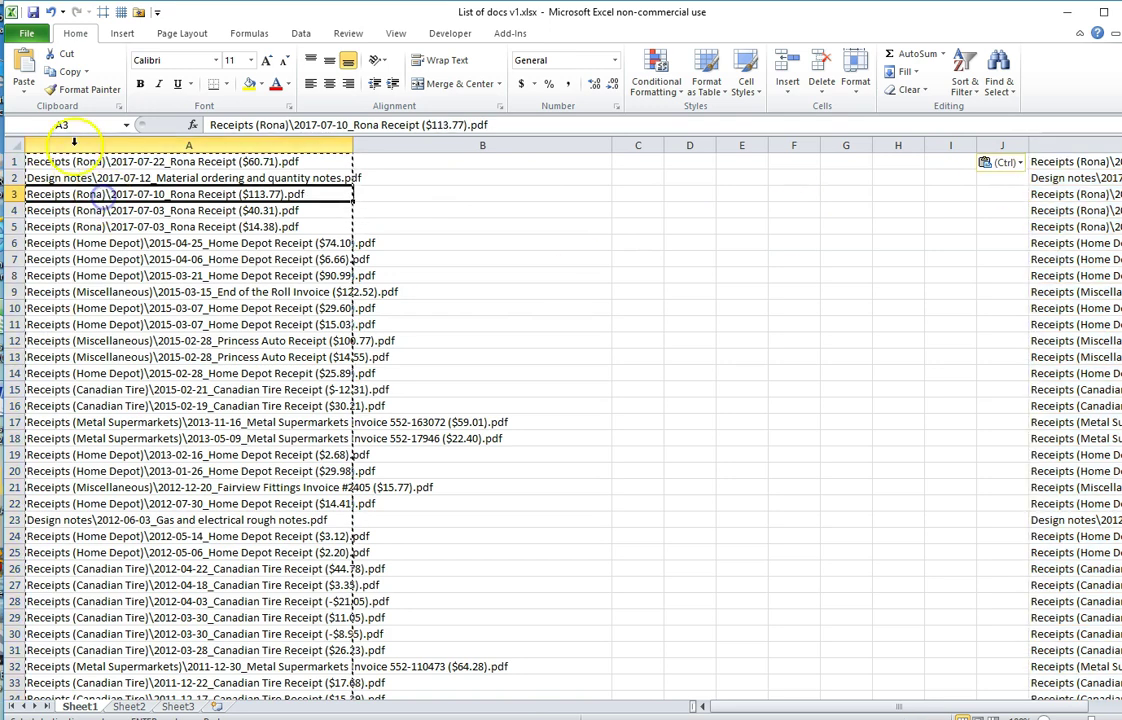
click(82, 145)
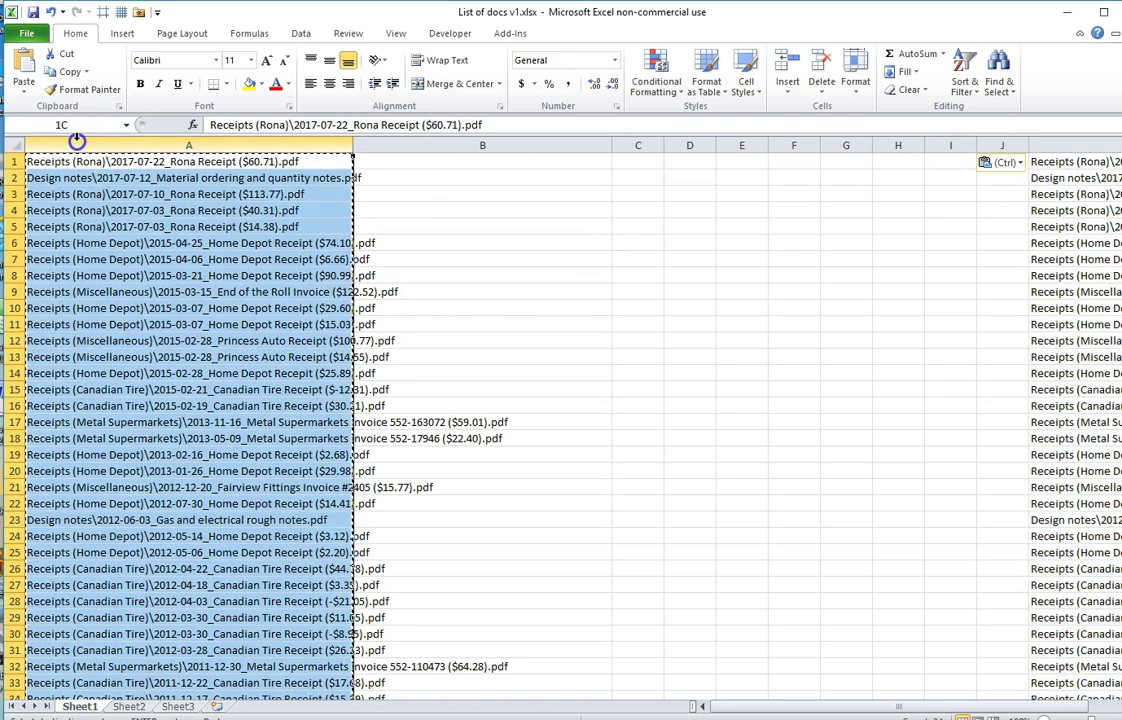
Step: Split column A with Text to Columns on a \ delimiter, leaving categories in A and file names in B
click(301, 33)
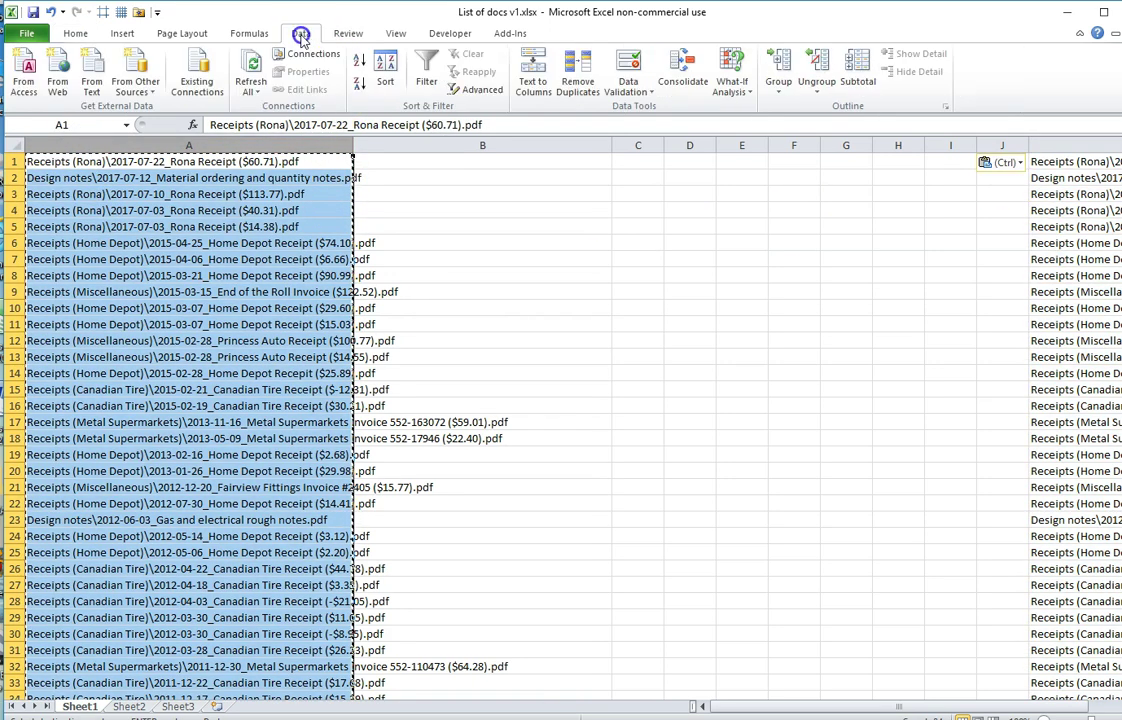
click(533, 80)
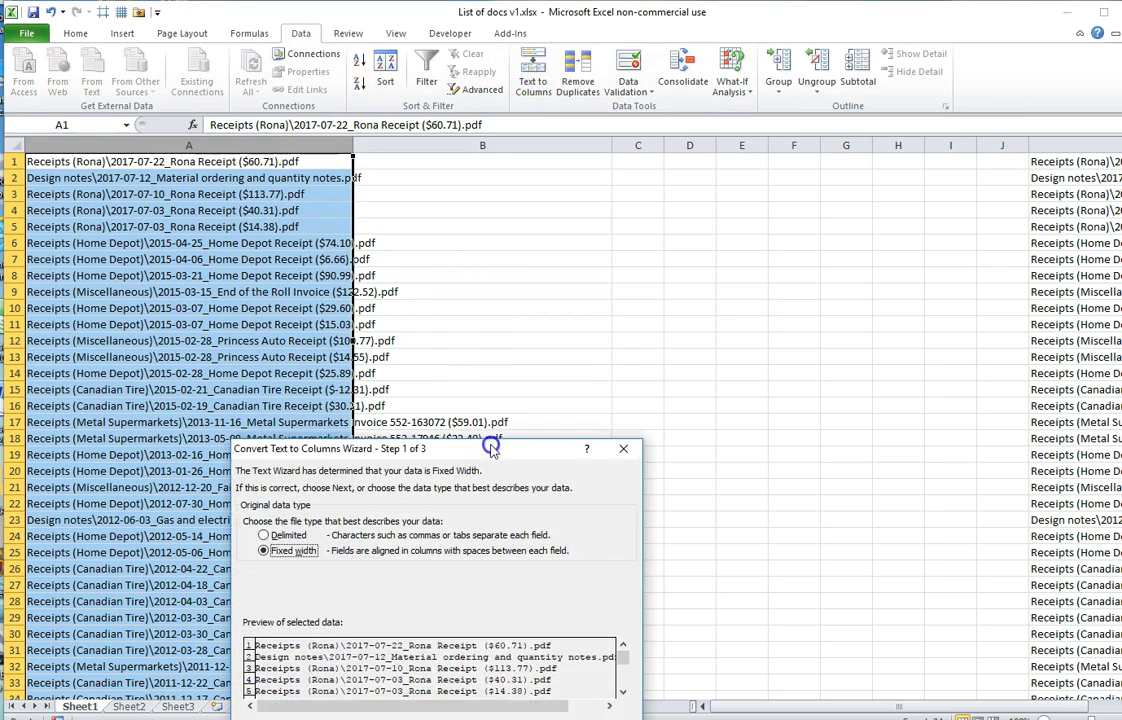
click(243, 308)
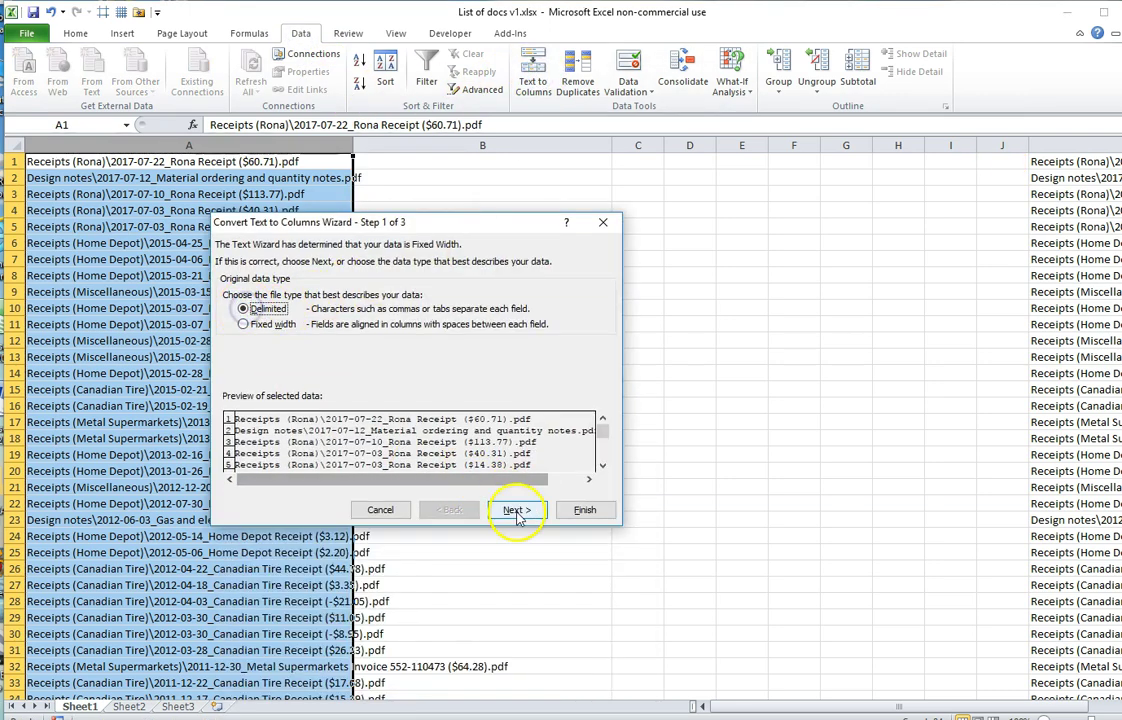
click(515, 510)
click(283, 354)
text(\)
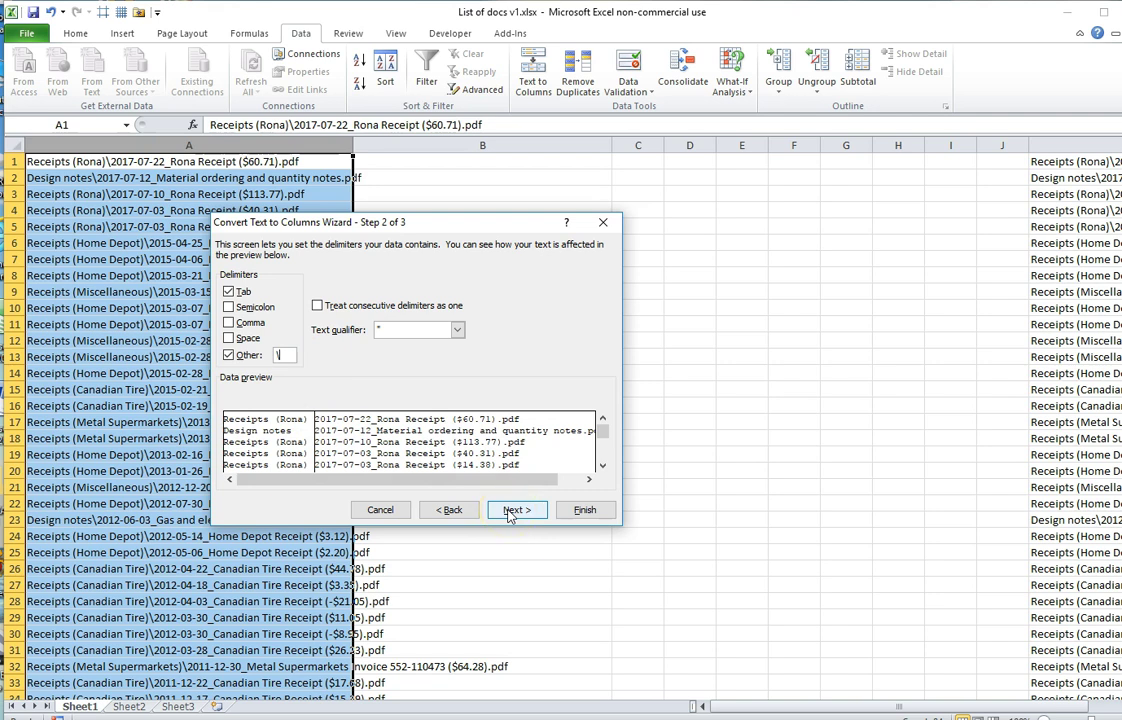
click(581, 510)
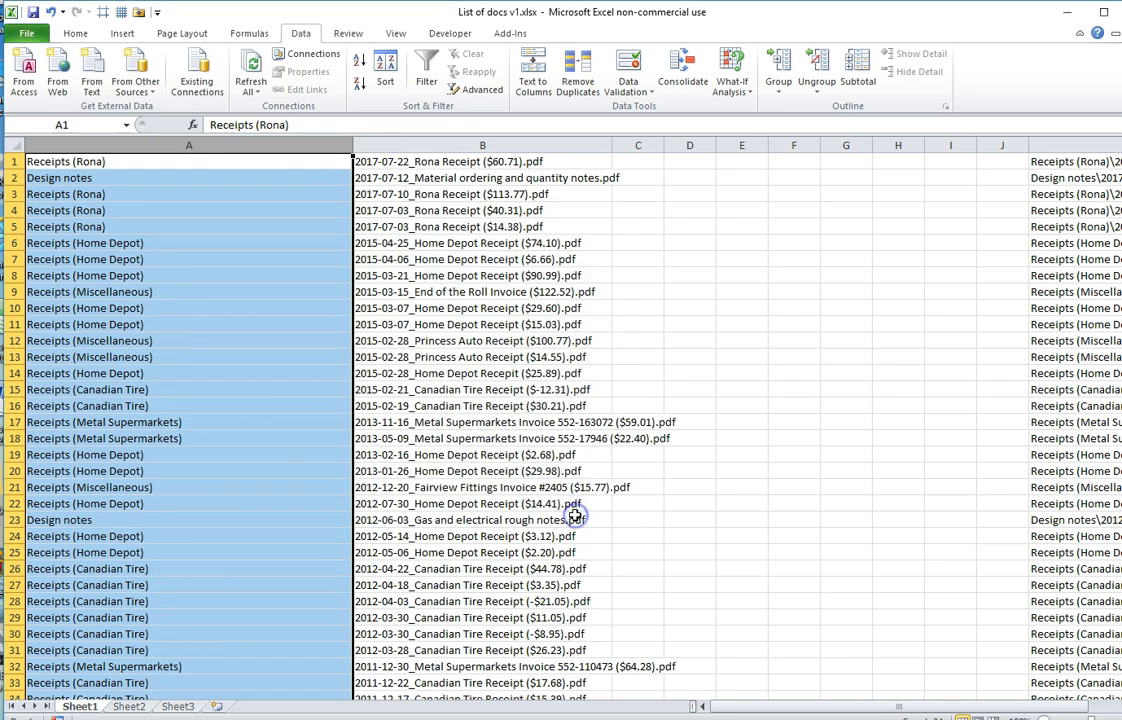
click(167, 248)
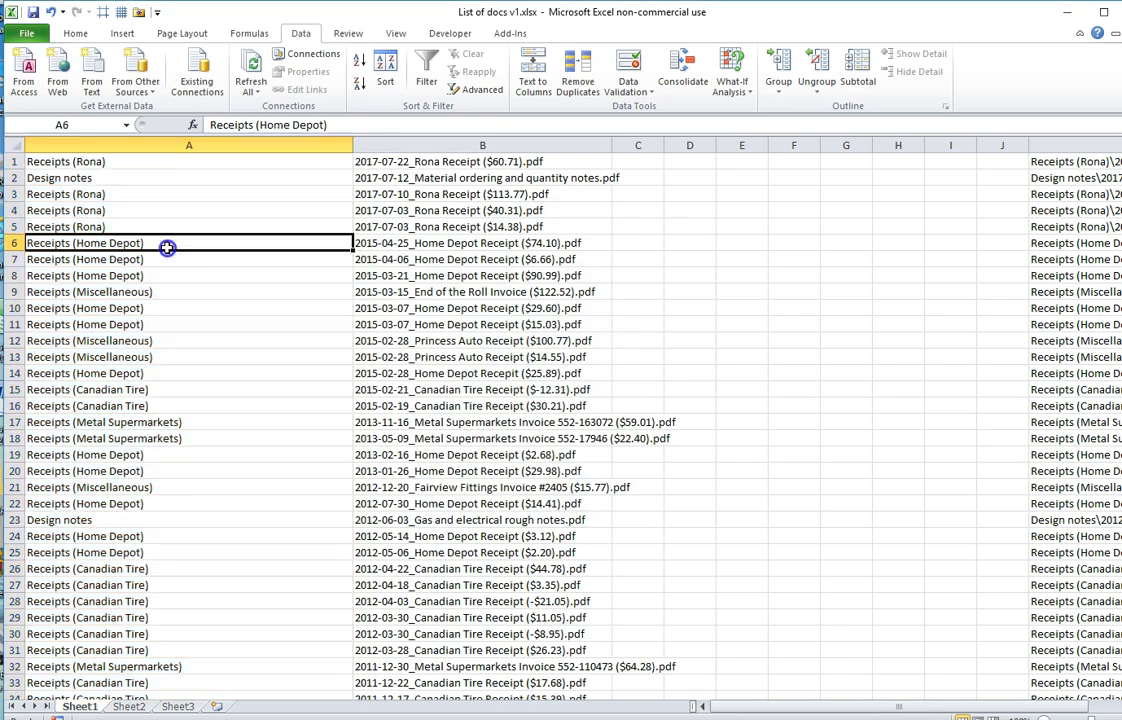
click(46, 190)
click(408, 195)
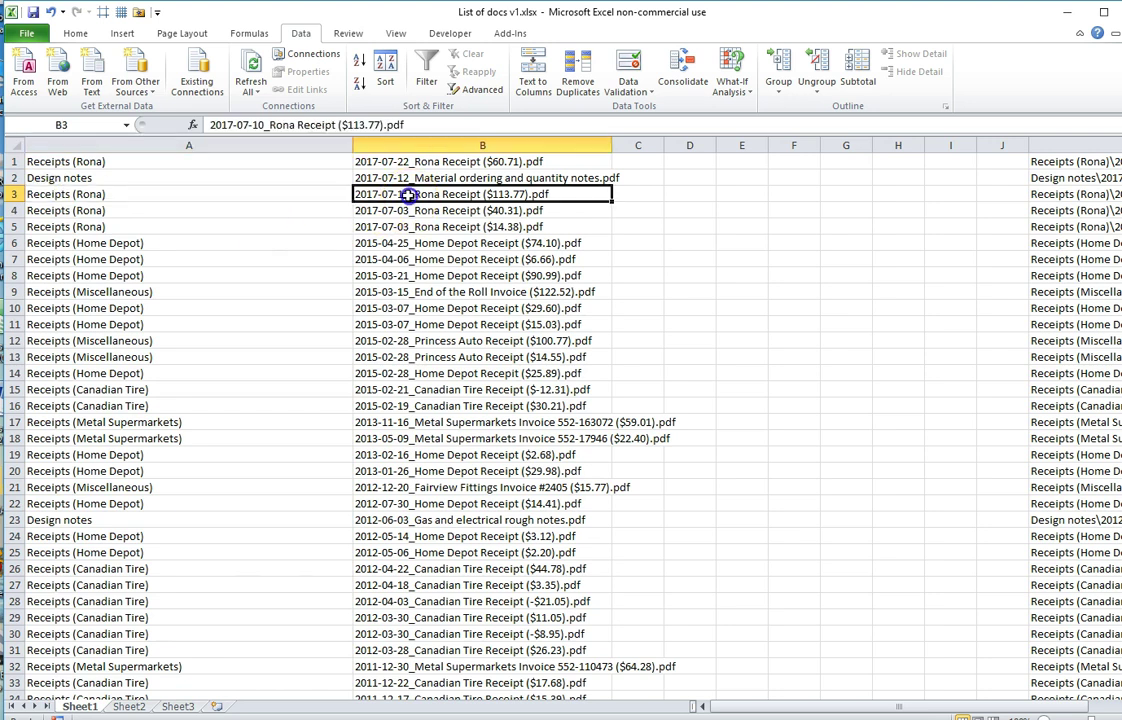
Step: Split the column B file names at the underscore into dates and descriptions
click(366, 145)
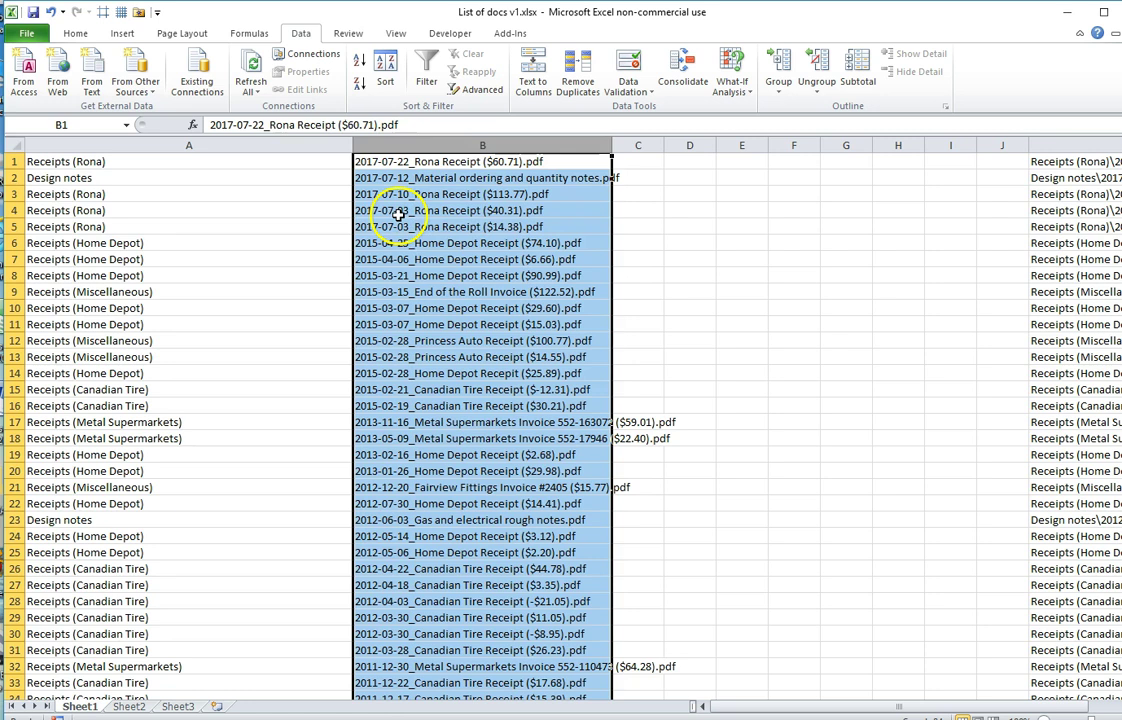
click(531, 75)
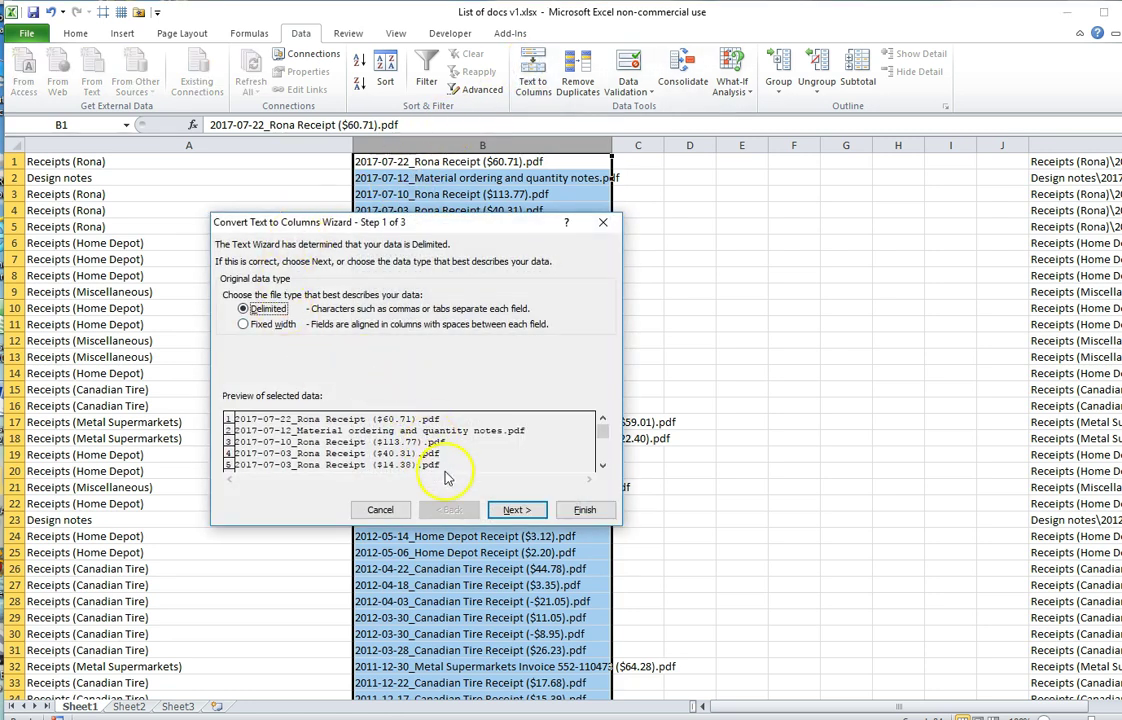
click(514, 511)
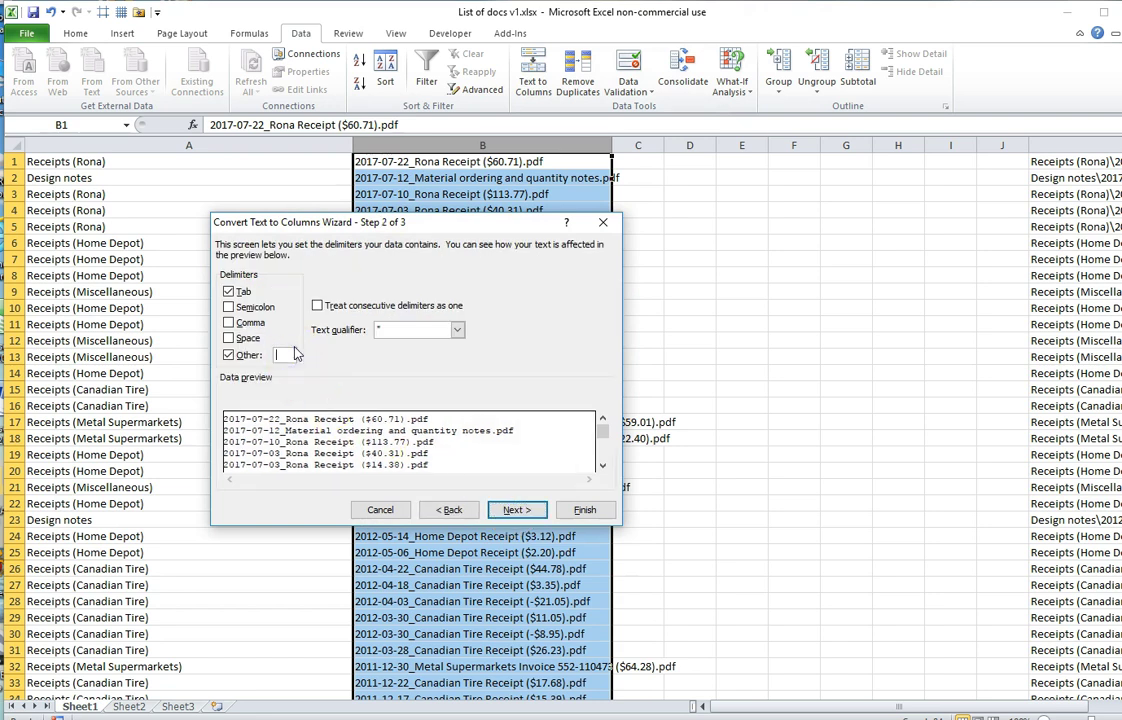
click(514, 510)
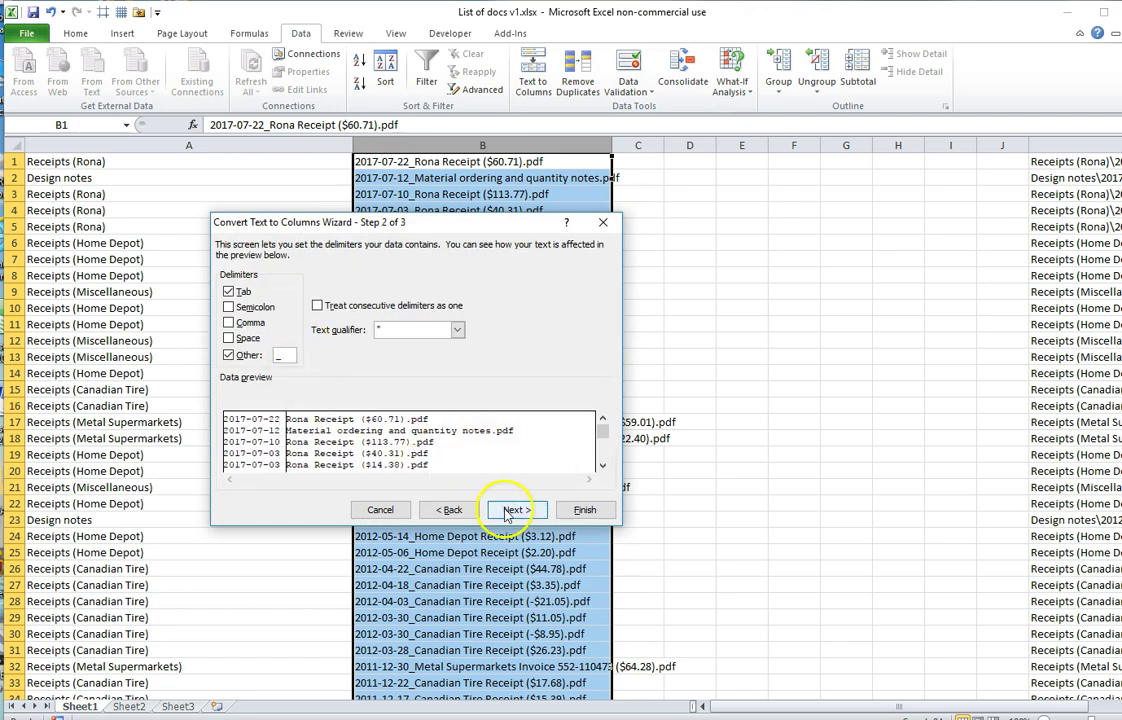
click(570, 513)
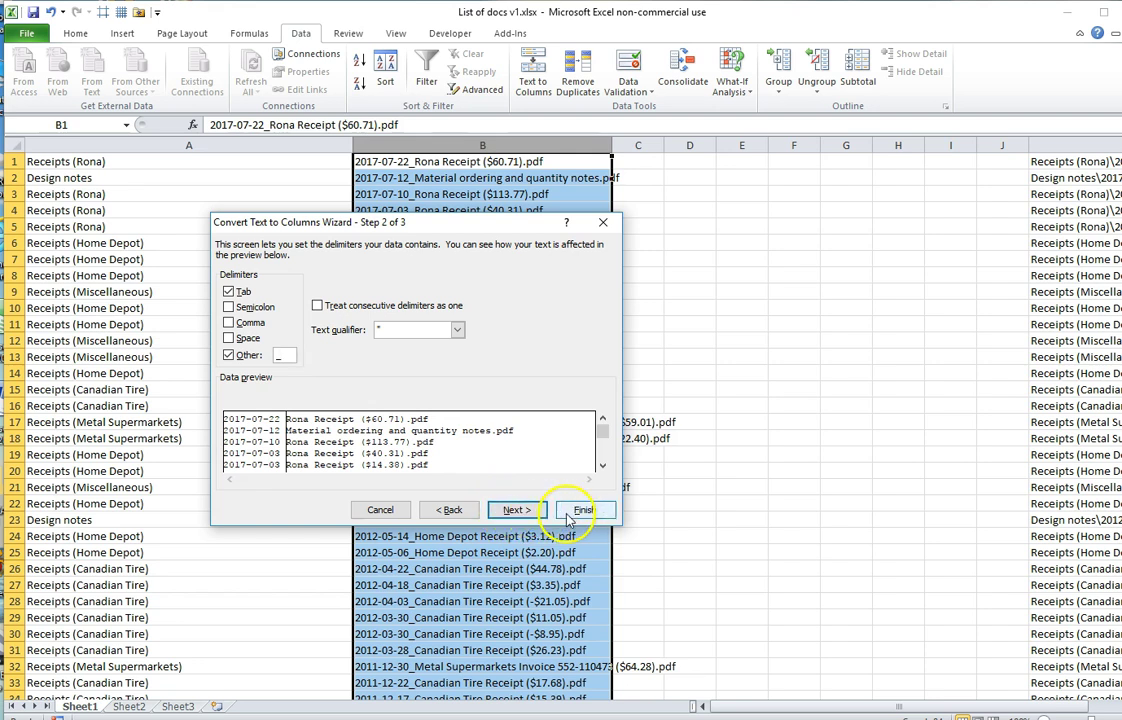
click(494, 240)
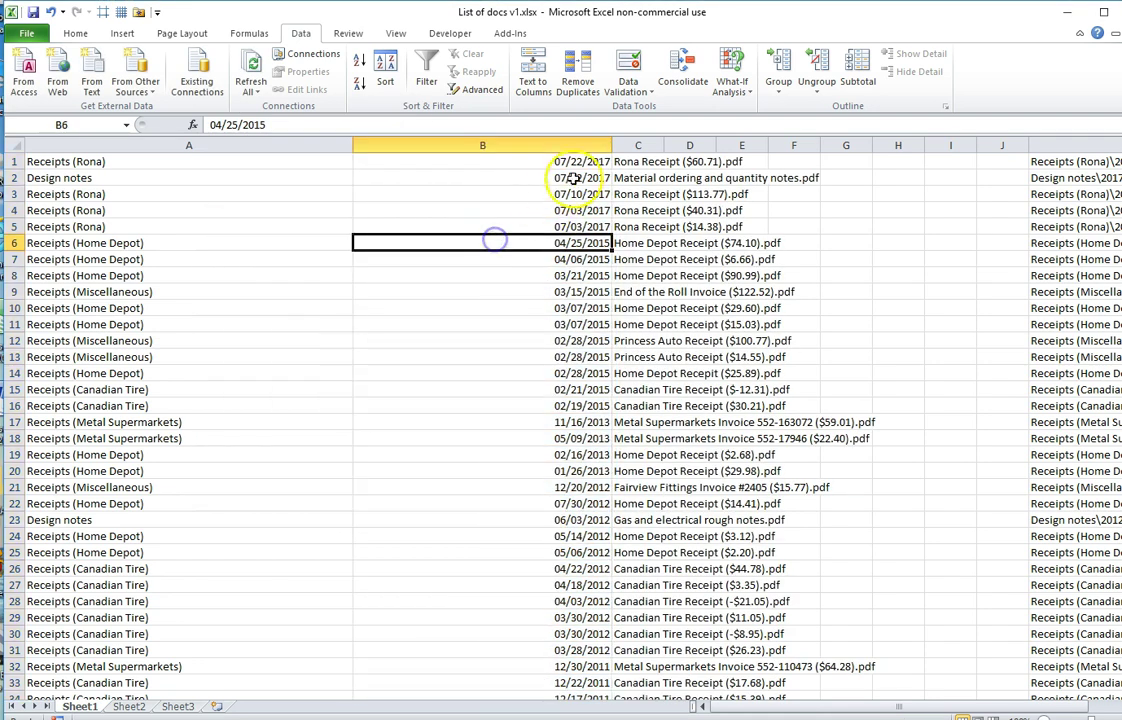
Step: Centre the dates in column B
click(583, 145)
click(76, 33)
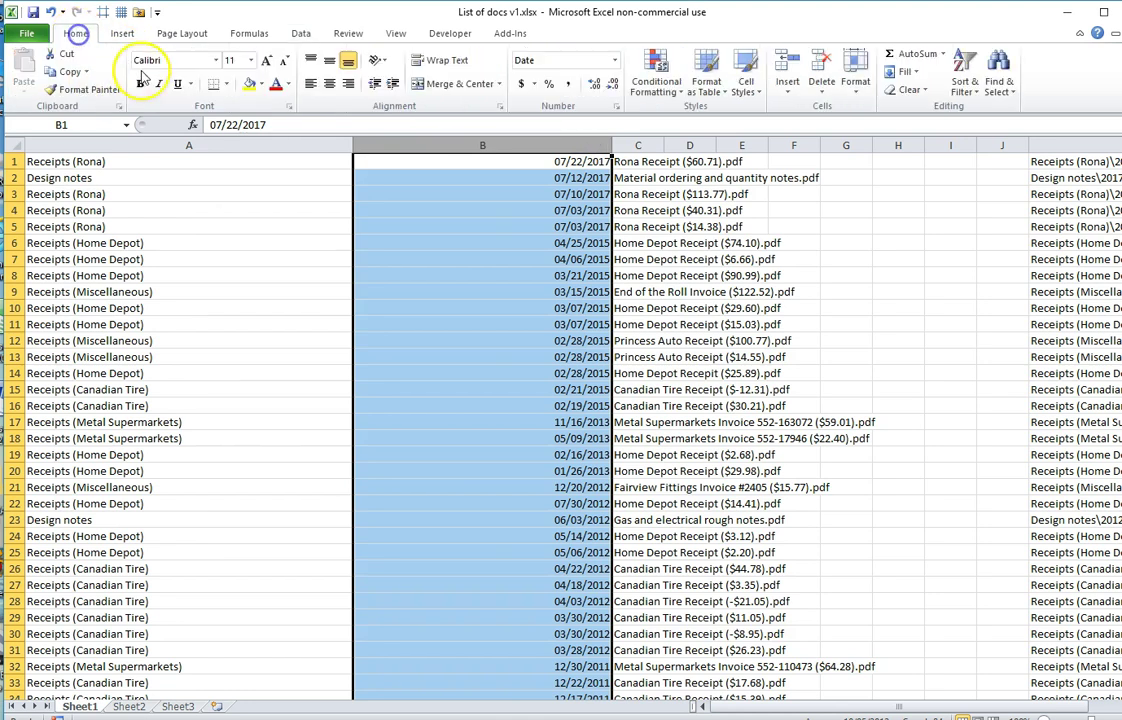
click(329, 83)
click(648, 242)
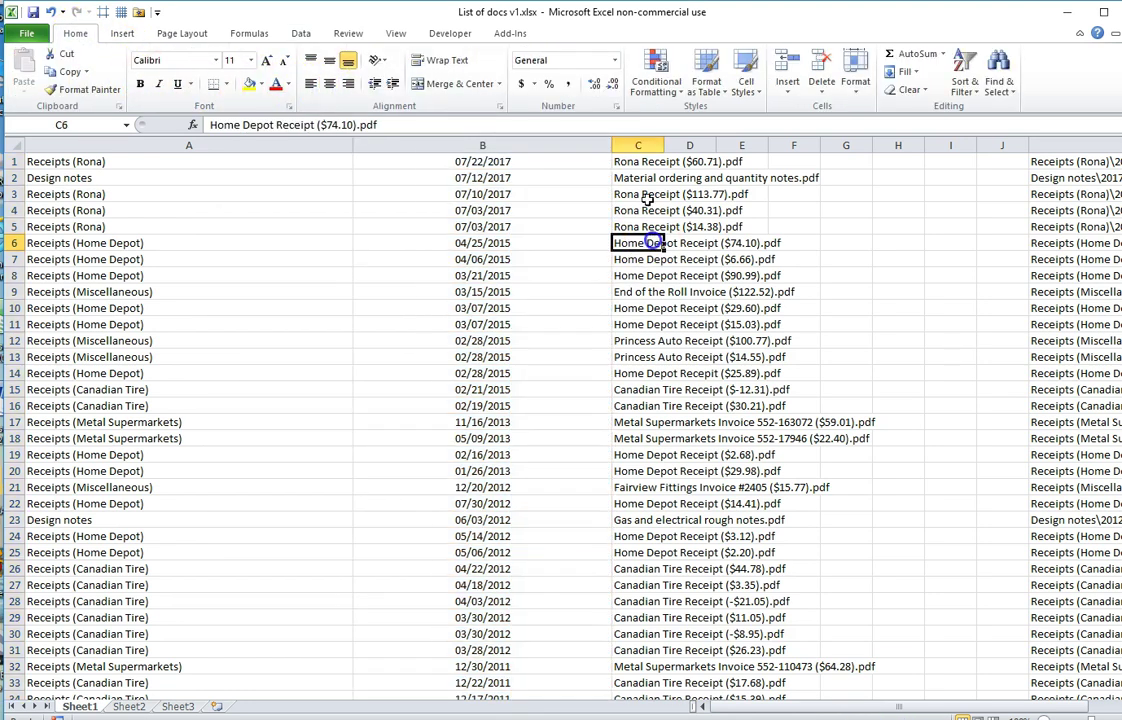
Step: Replace .pdf with nothing in column C, stripping the extension from all 84 descriptions
click(633, 145)
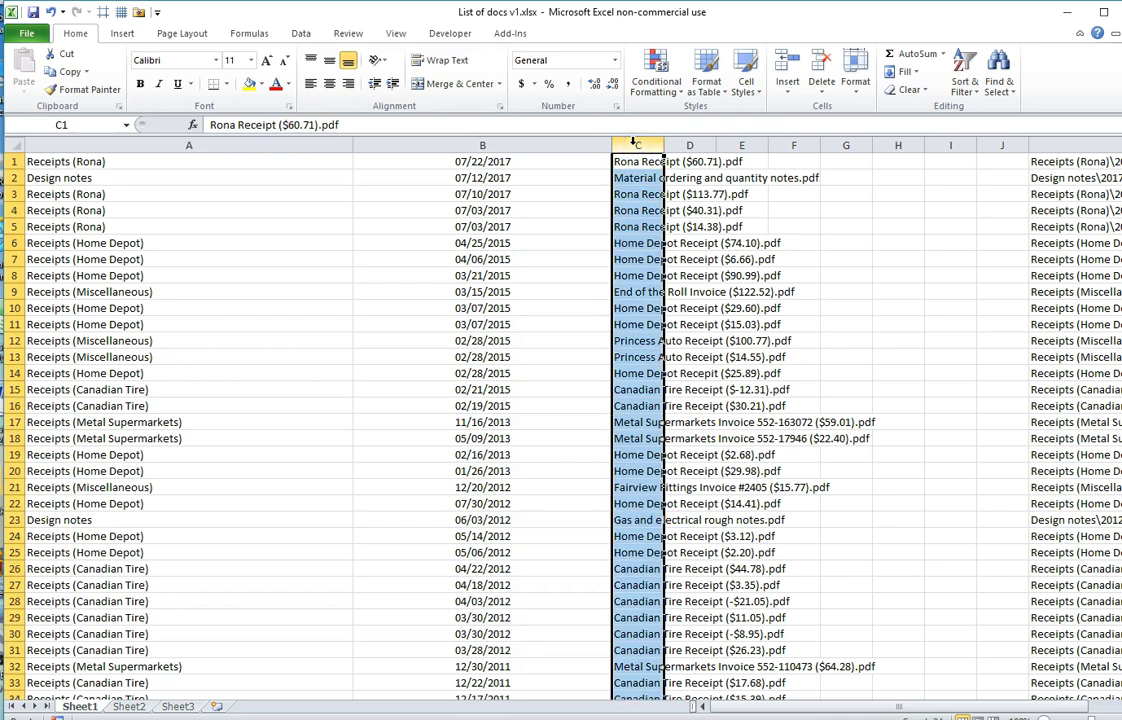
key(ctrl+f)
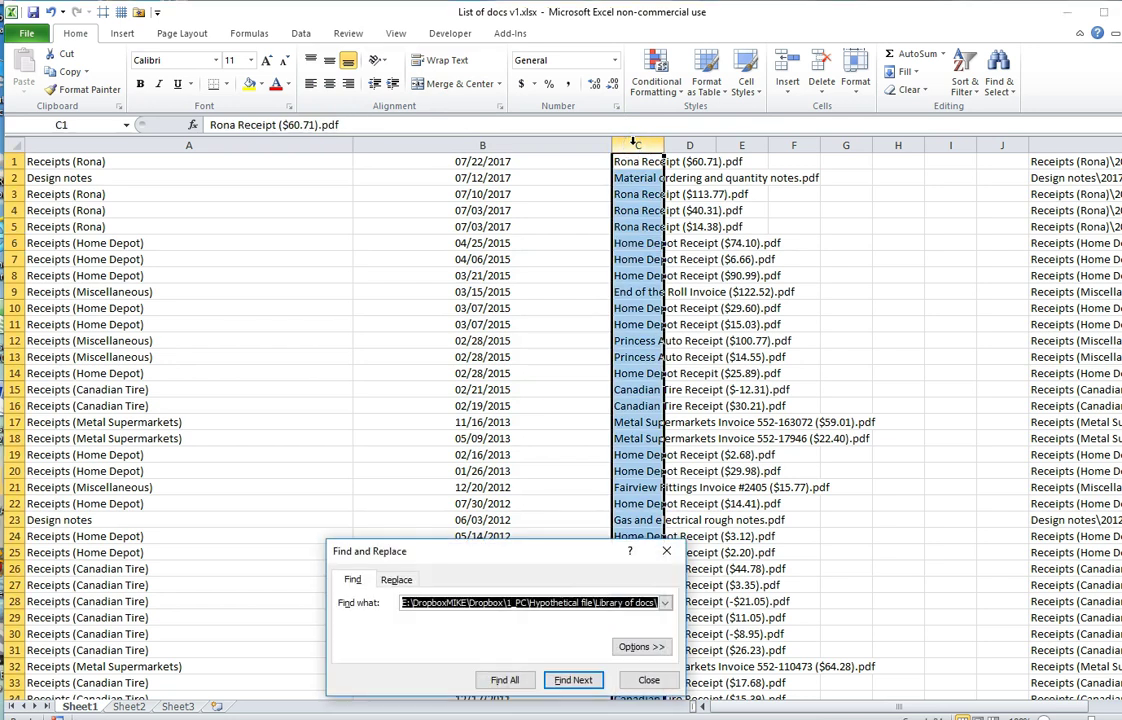
text(.pdf)
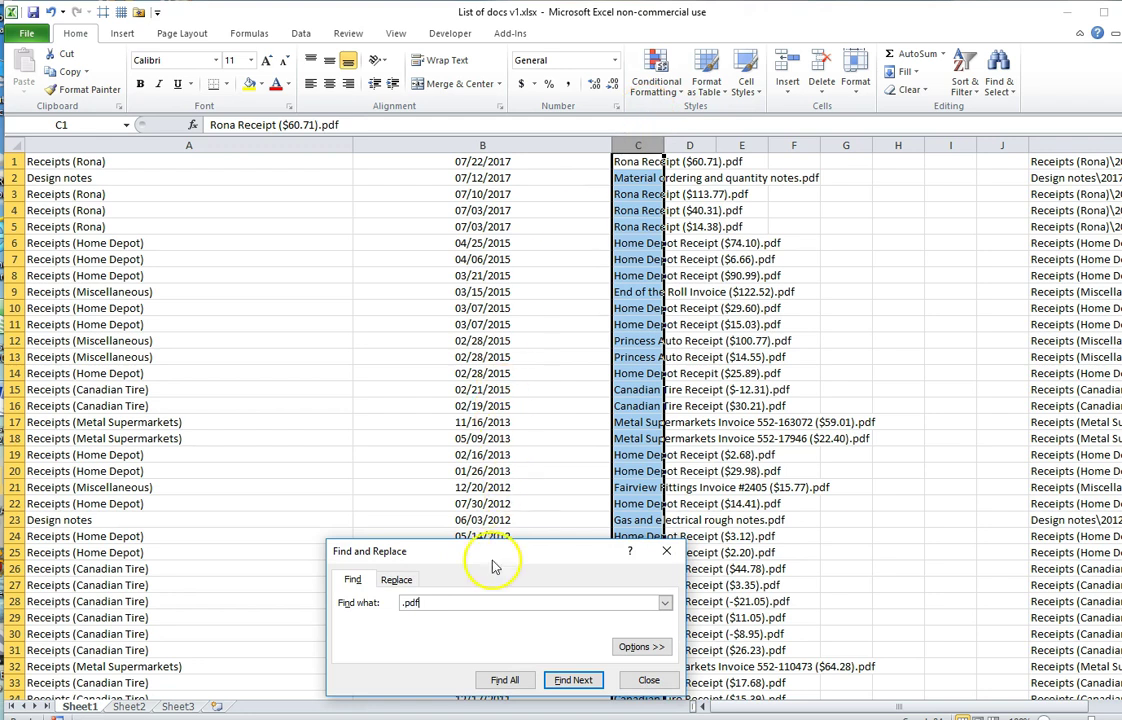
click(396, 581)
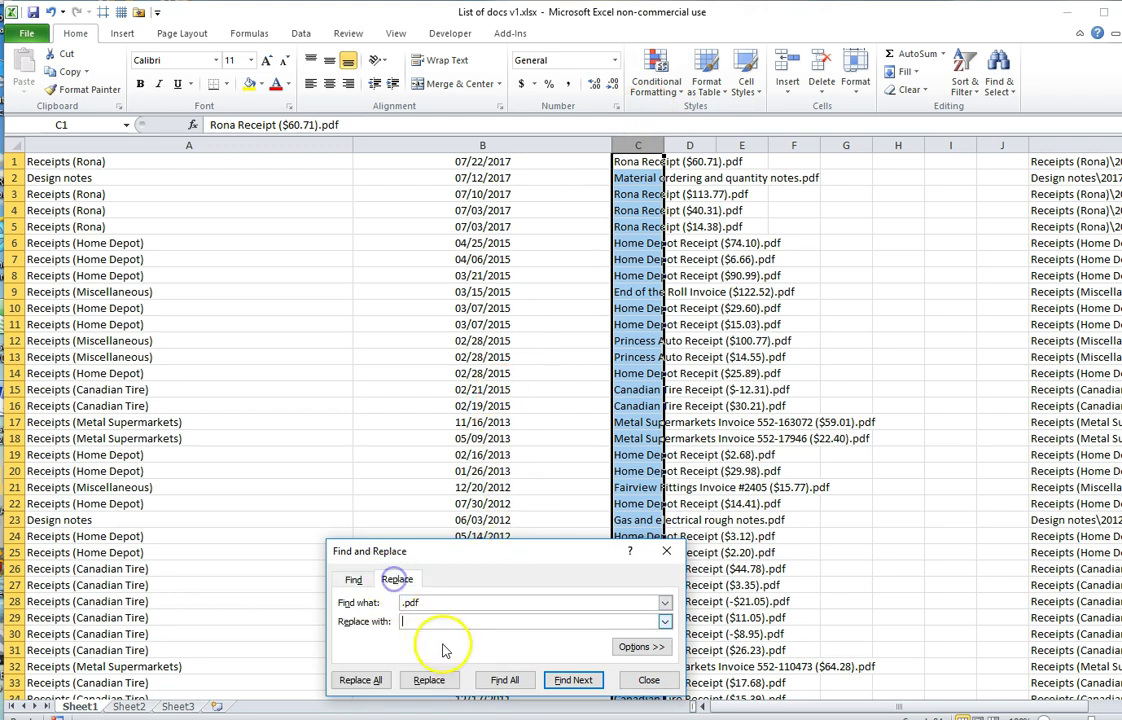
click(362, 680)
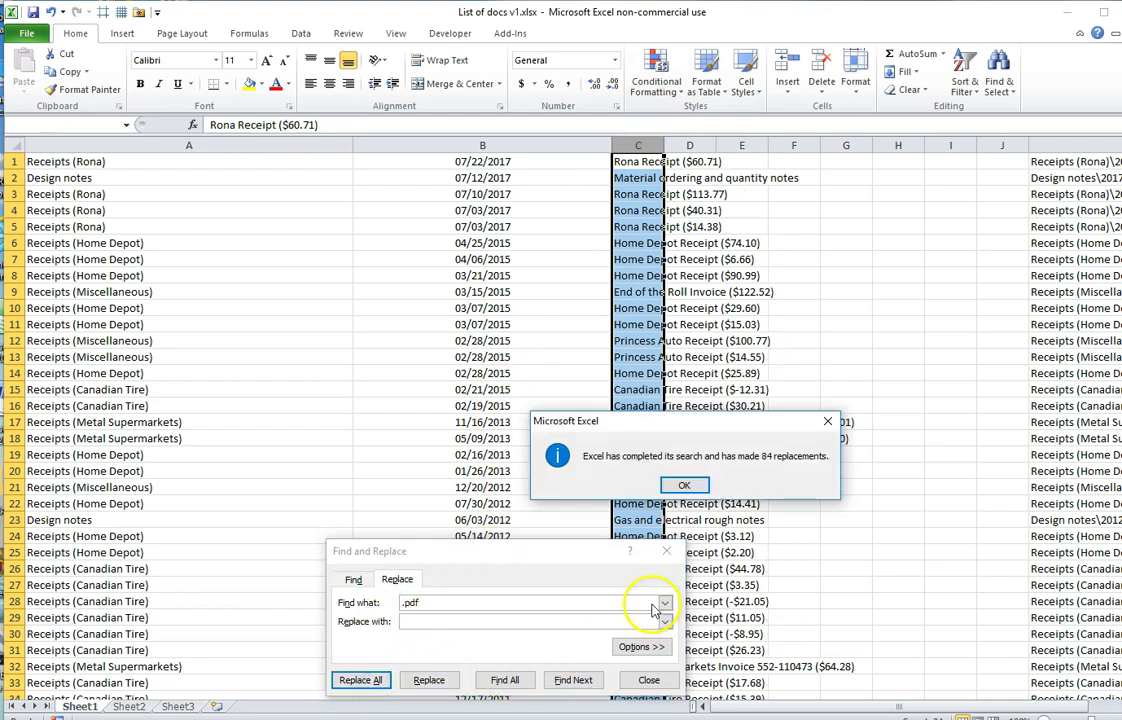
click(686, 485)
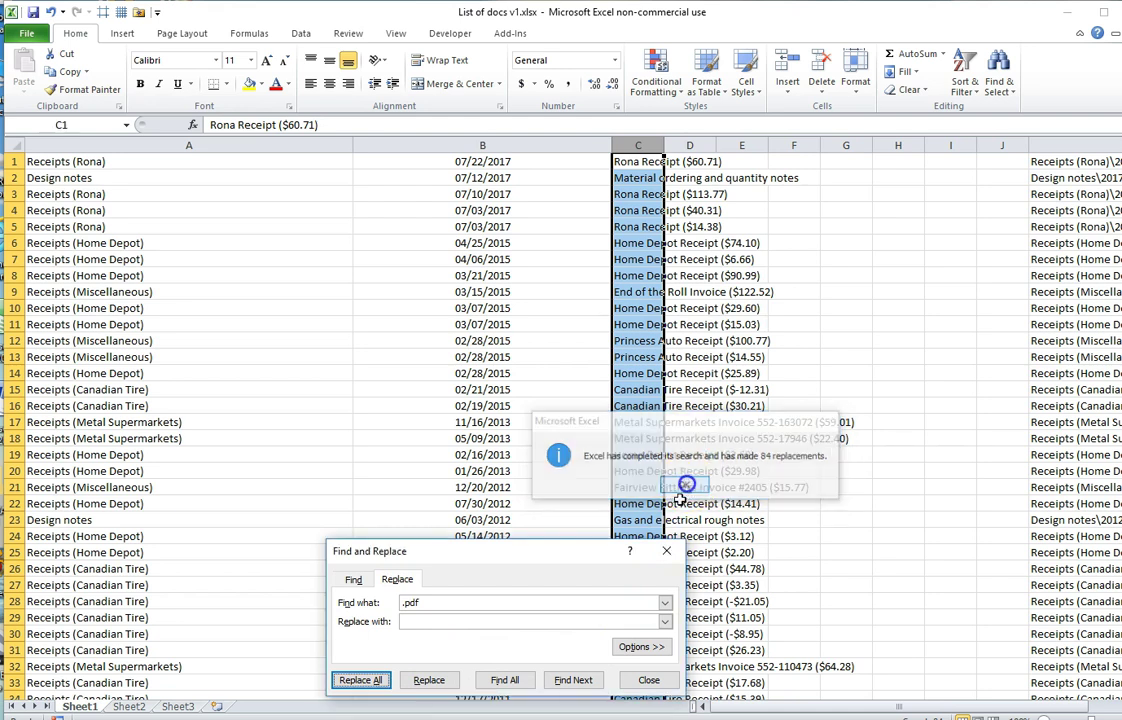
click(646, 679)
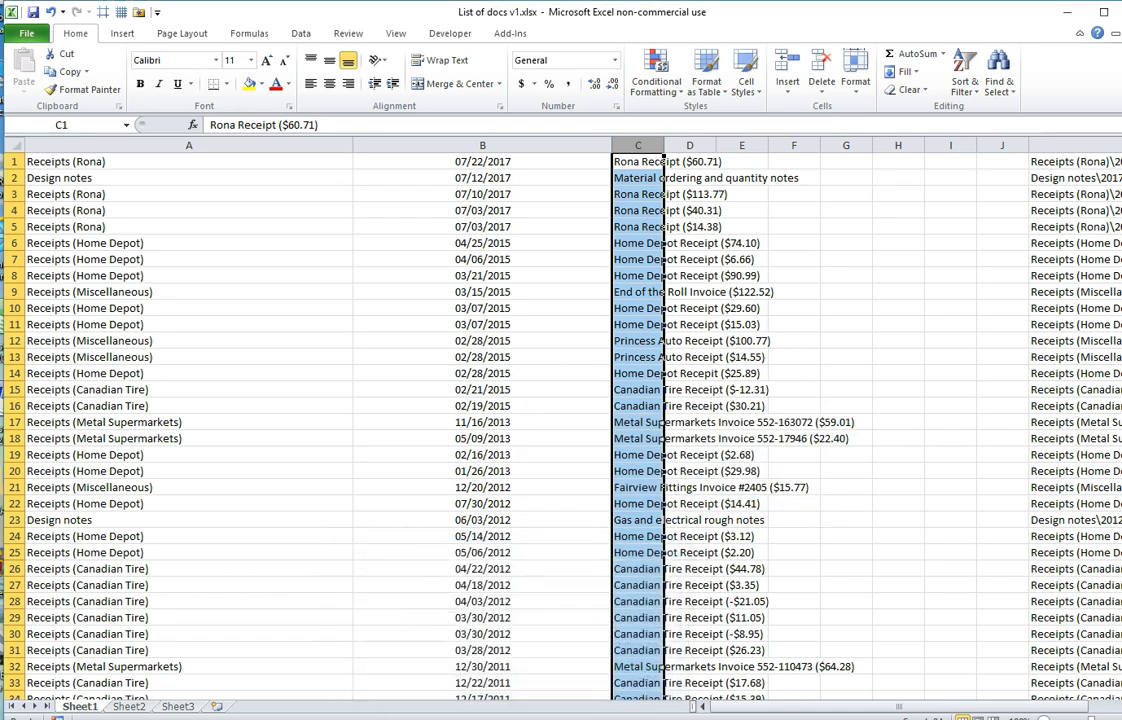
Step: Insert two blank columns at the left of the list
click(243, 324)
click(789, 90)
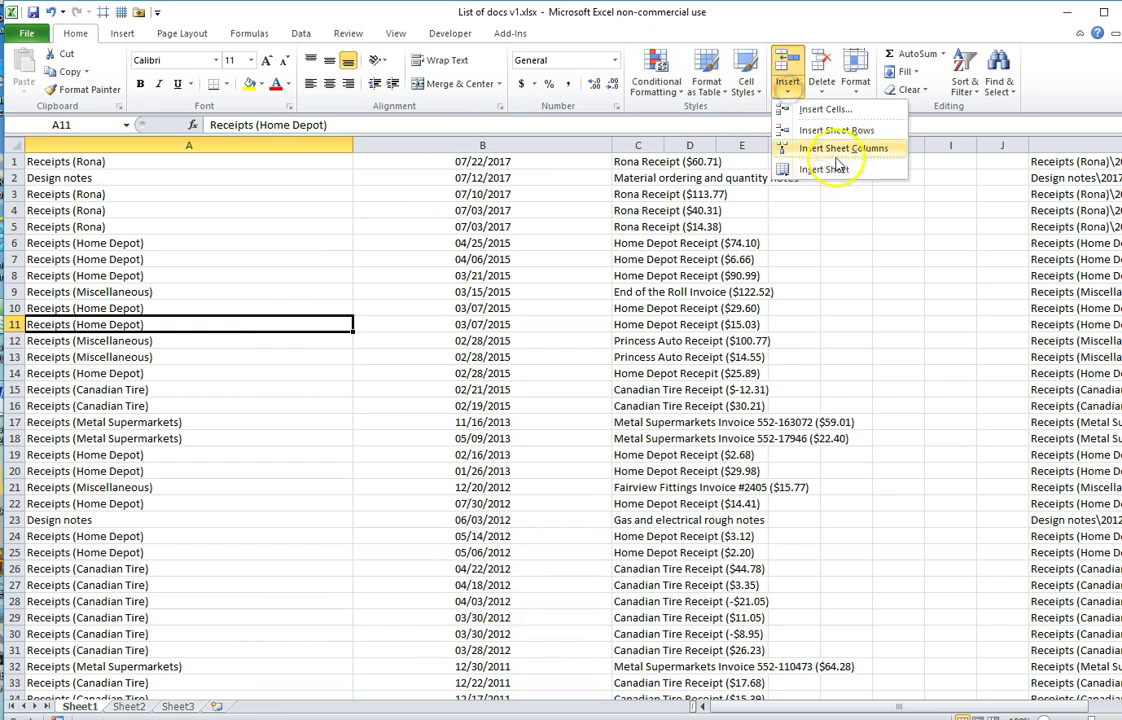
click(840, 150)
key(F4)
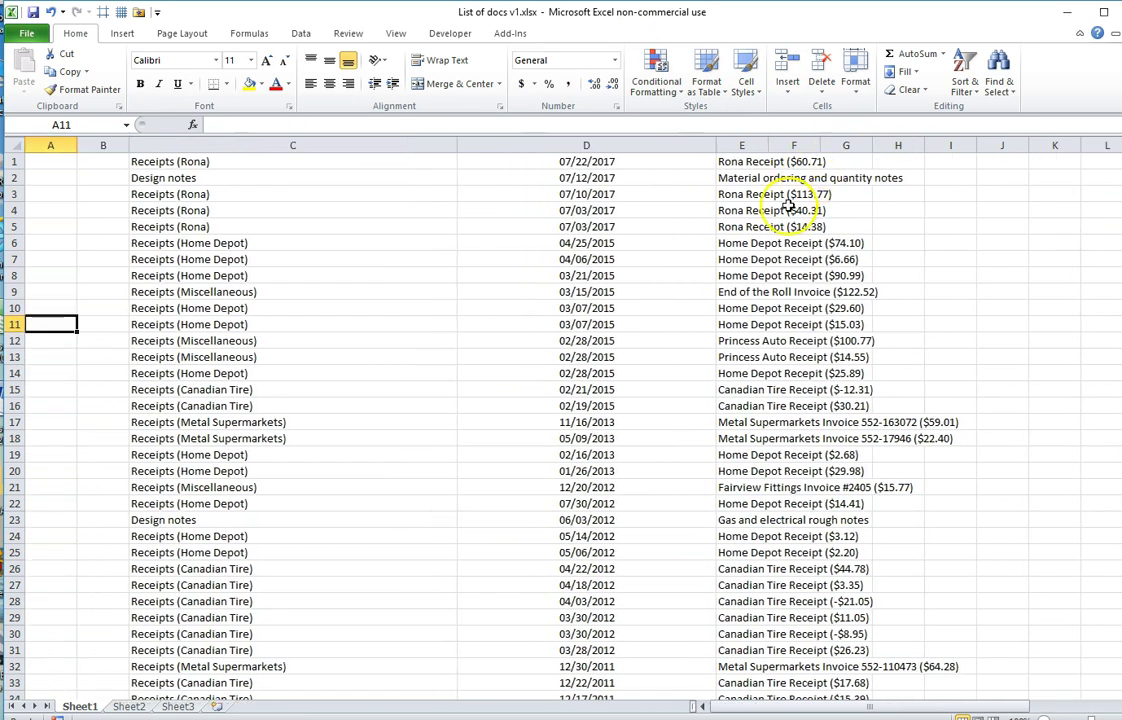
Step: Move the date column into column B, ahead of the categories
click(633, 145)
key(ctrl+c)
click(101, 161)
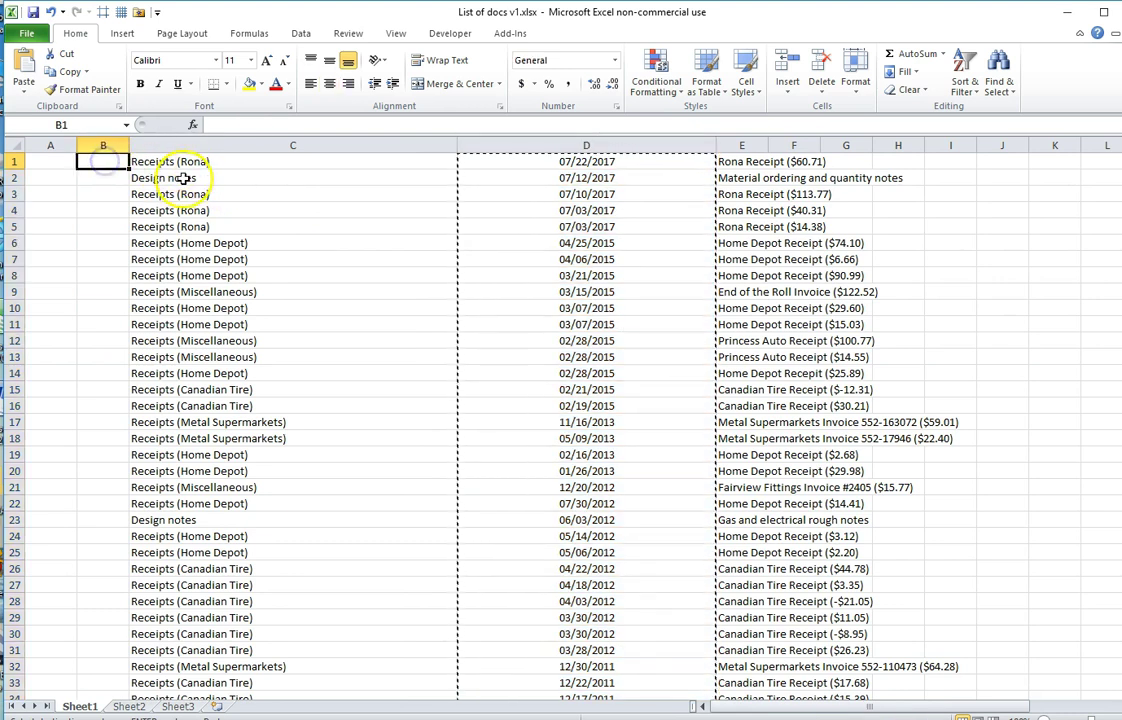
key(ctrl+v)
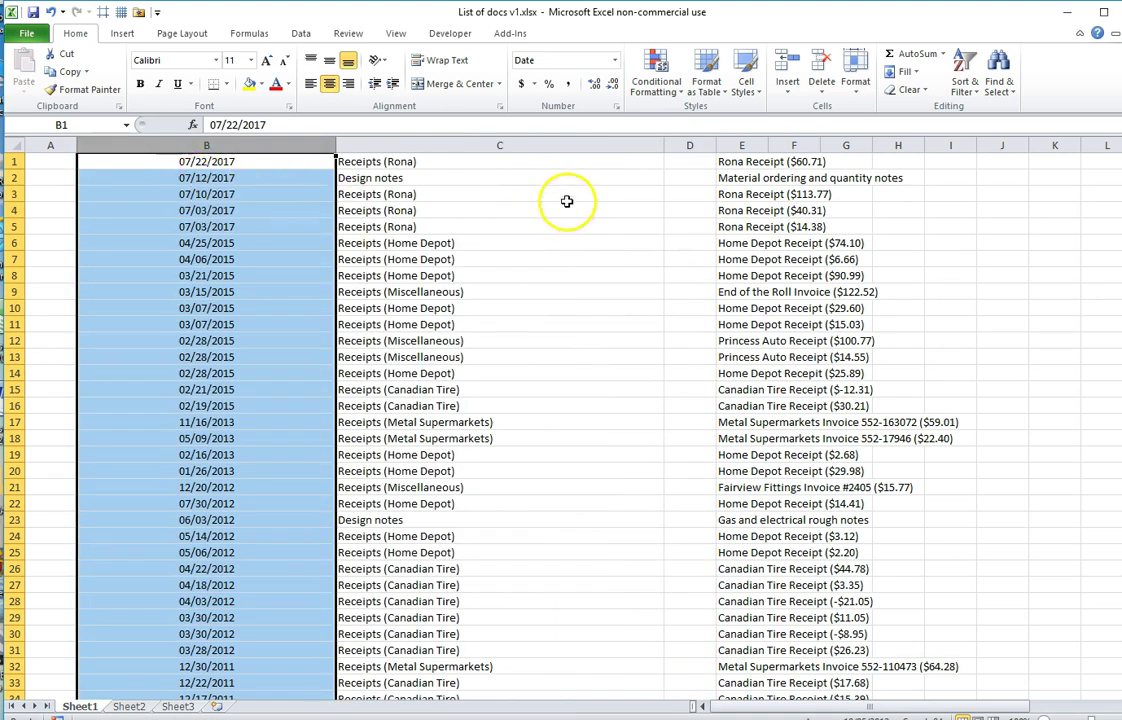
Step: Narrow the category and date columns to fit their contents
drag(665, 143, 511, 146)
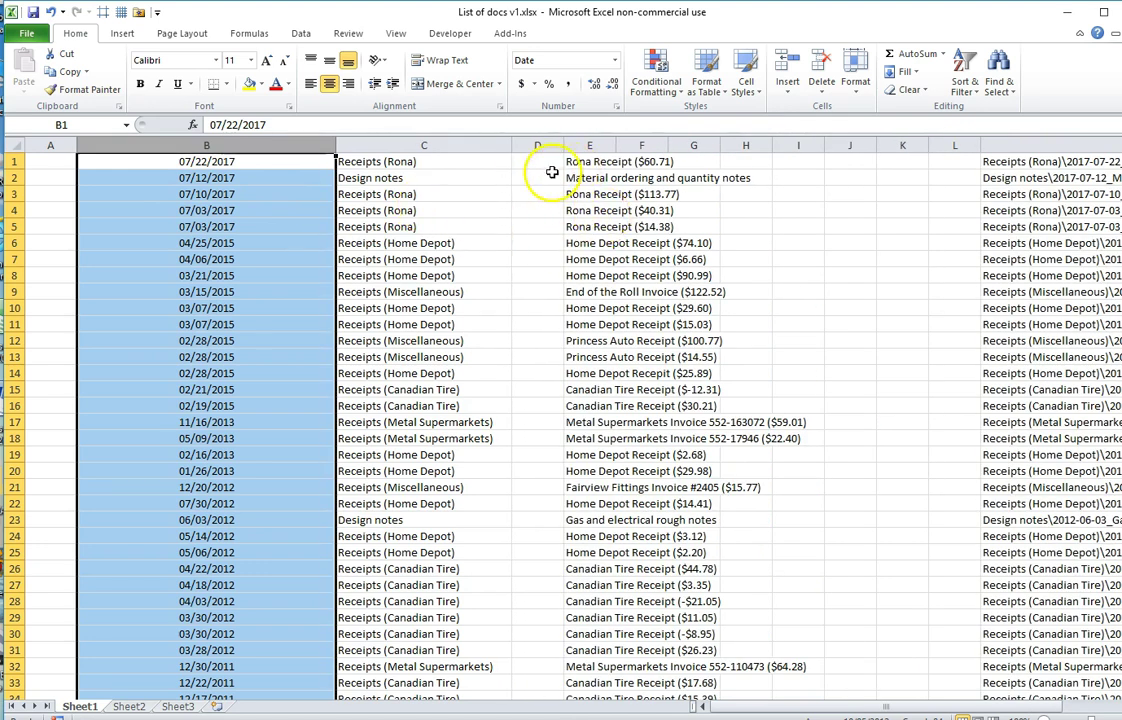
click(537, 177)
drag(335, 145, 163, 147)
click(115, 241)
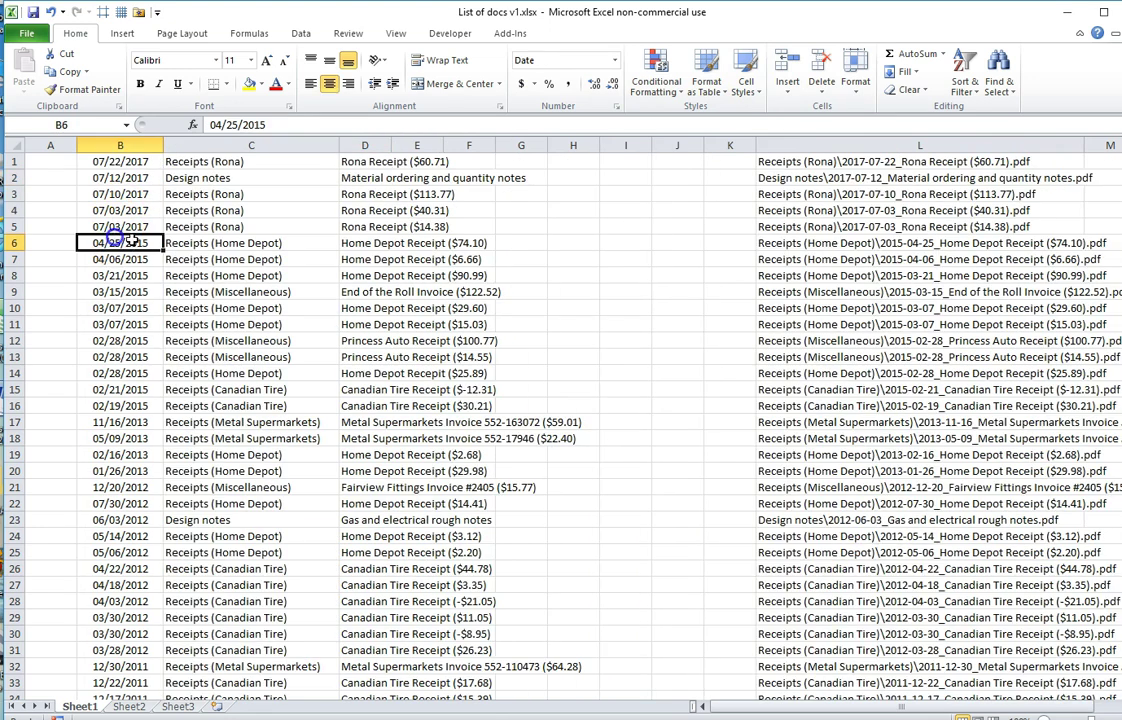
Step: Insert a new column B and enter a centred =+ROW() formula in B1
click(788, 93)
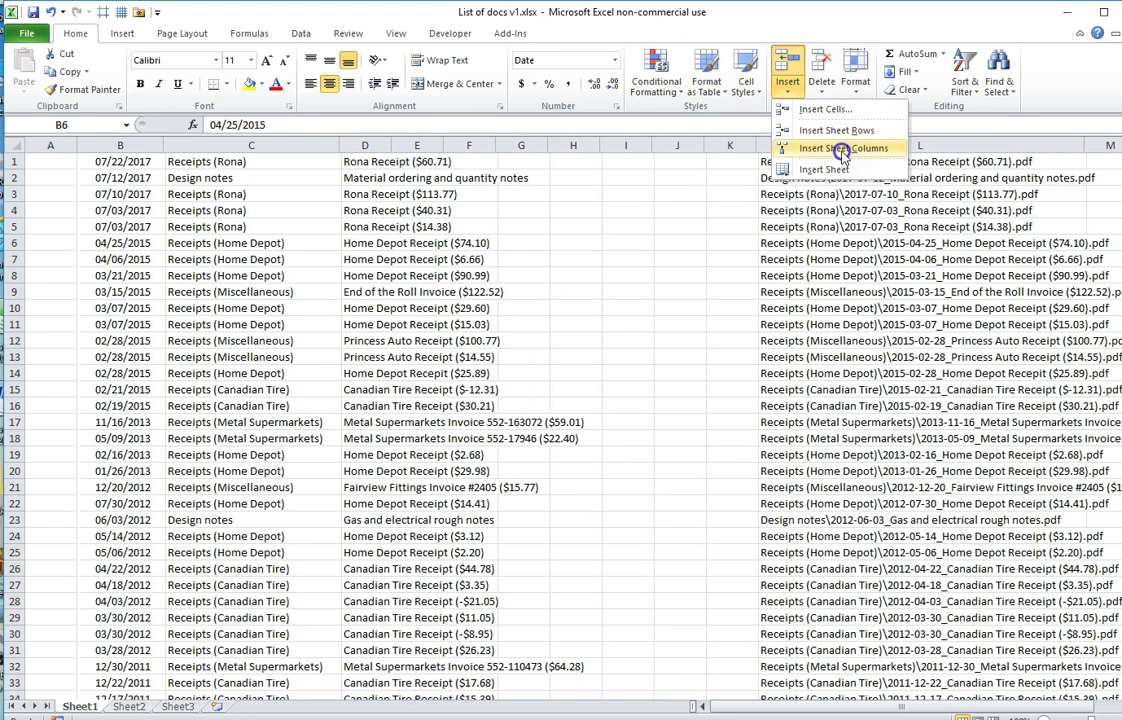
click(840, 148)
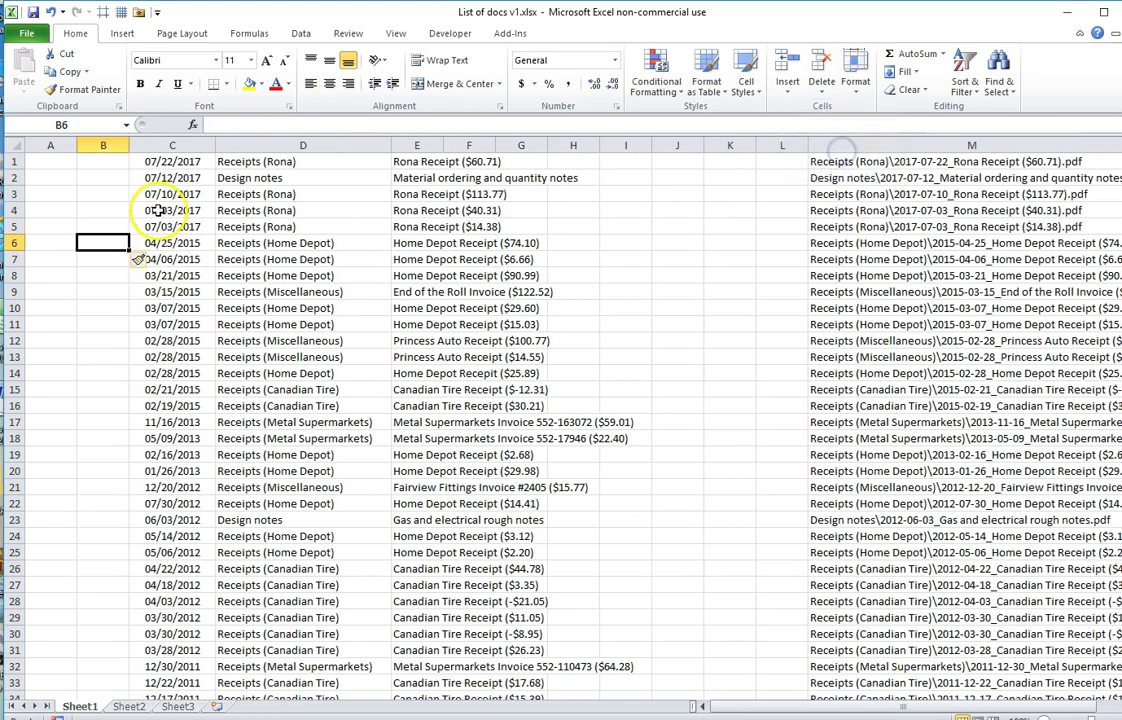
click(102, 160)
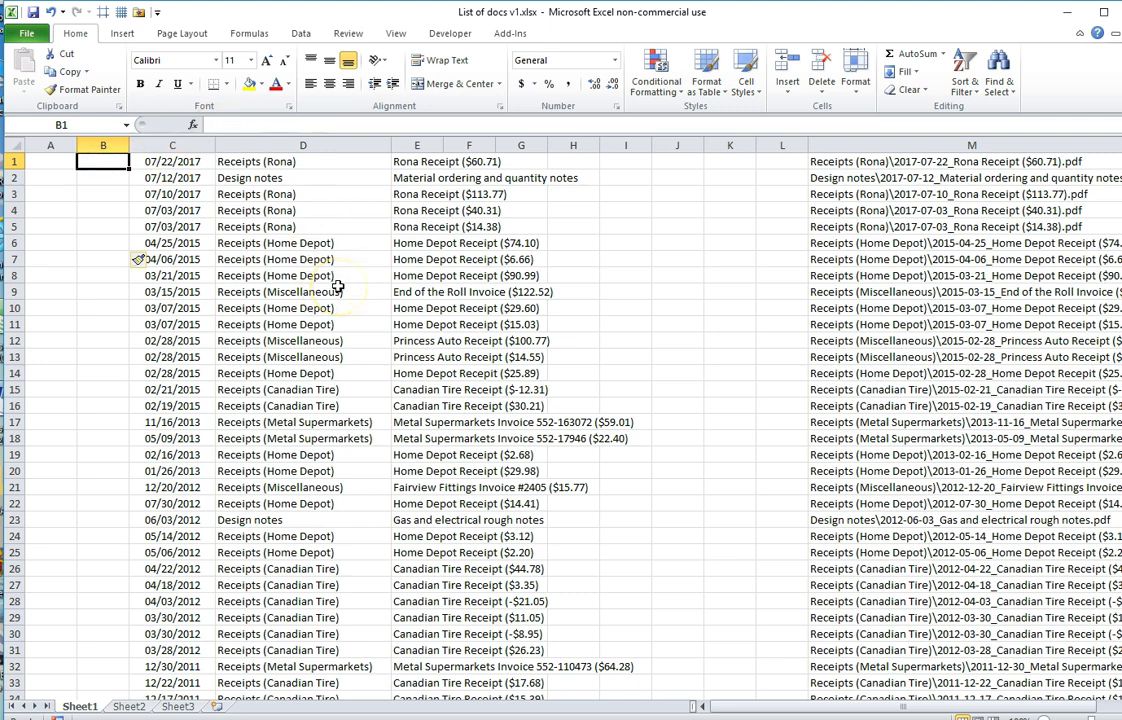
text(+row)
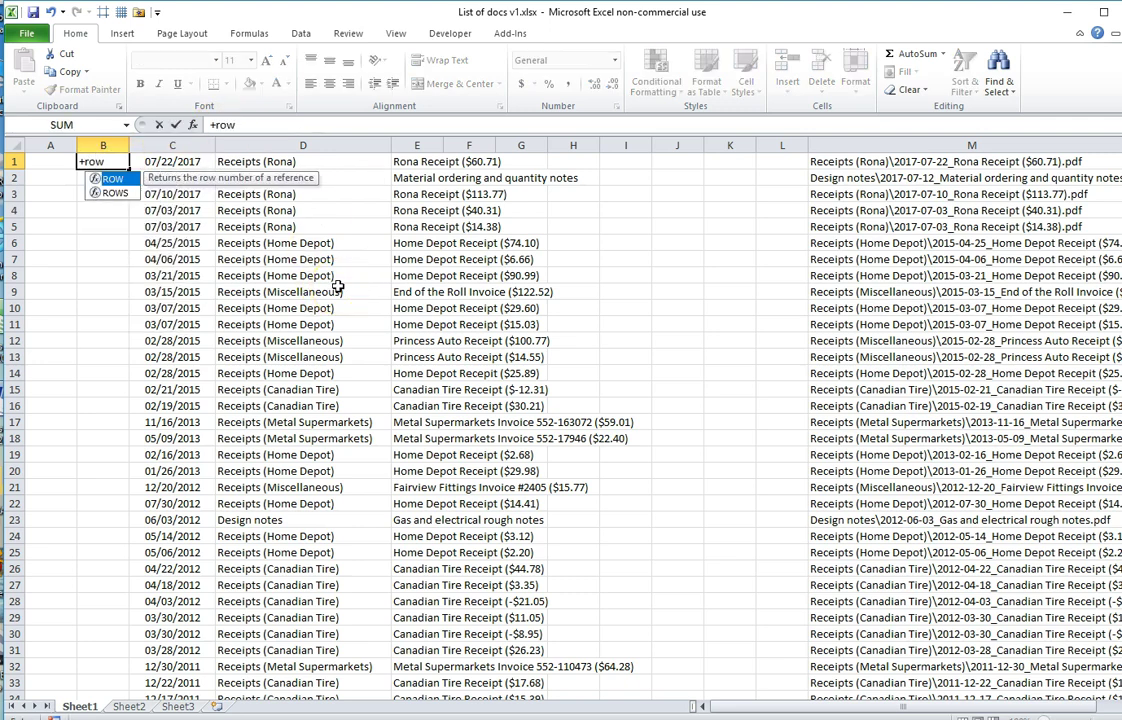
text(())
key(Return)
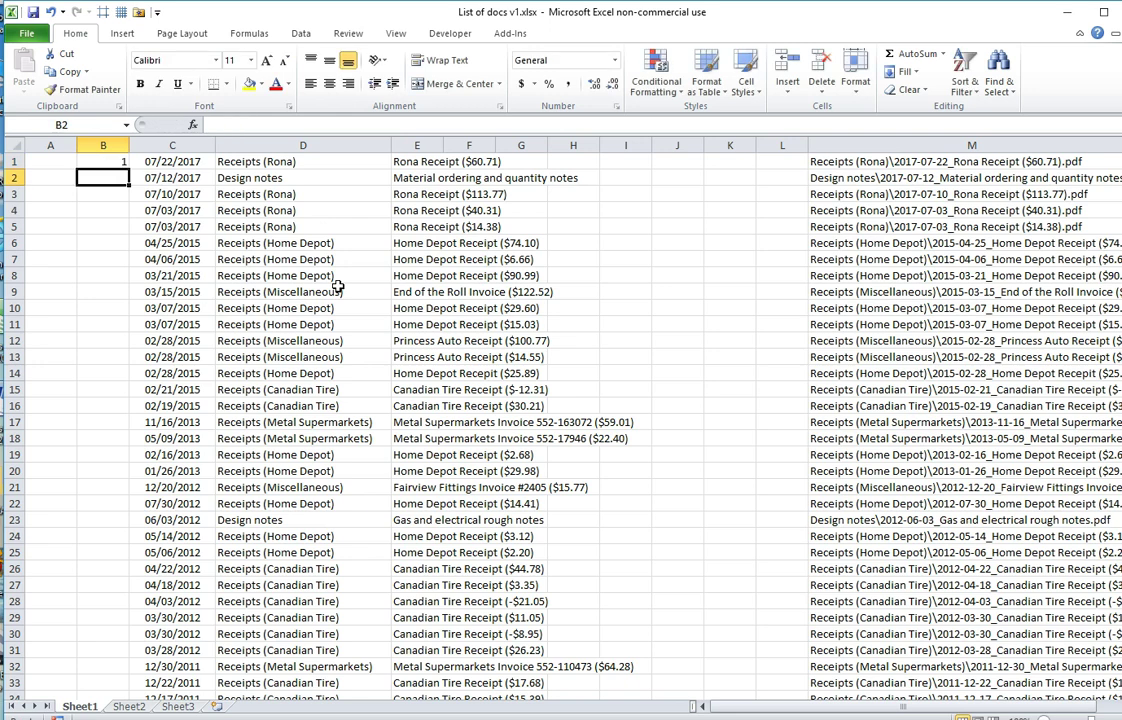
key(Up)
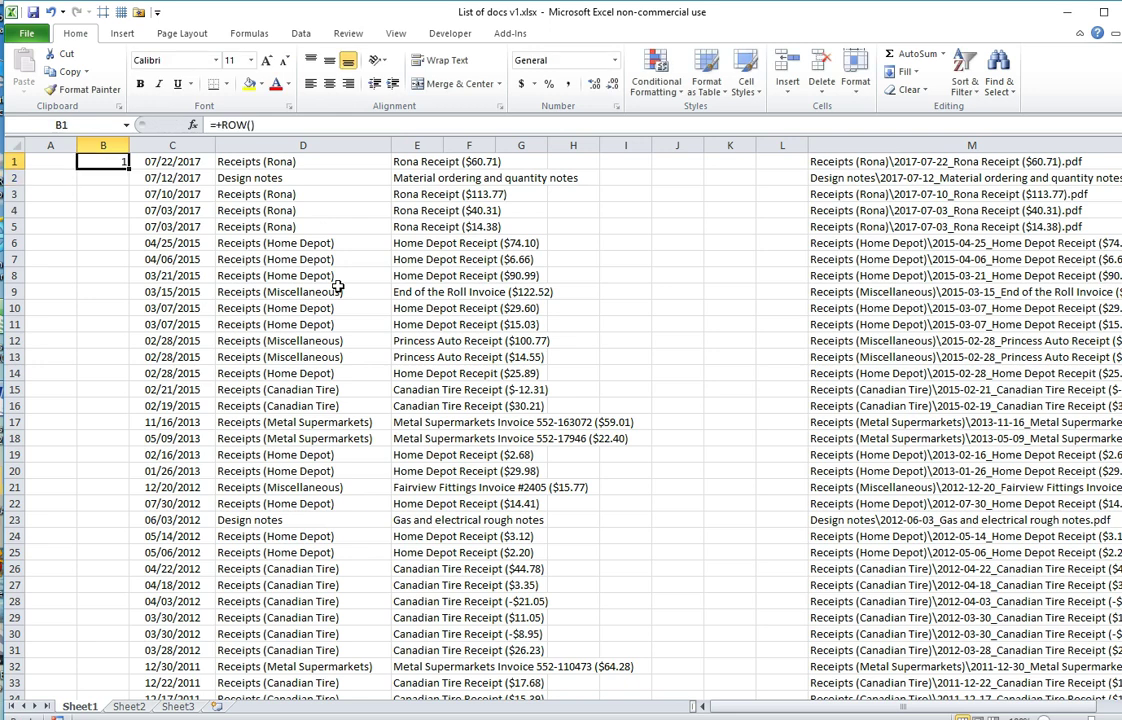
click(331, 83)
Step: Enter a centred =HYPERLINK(M1,"Link") formula in A1
key(Left)
text(+hy)
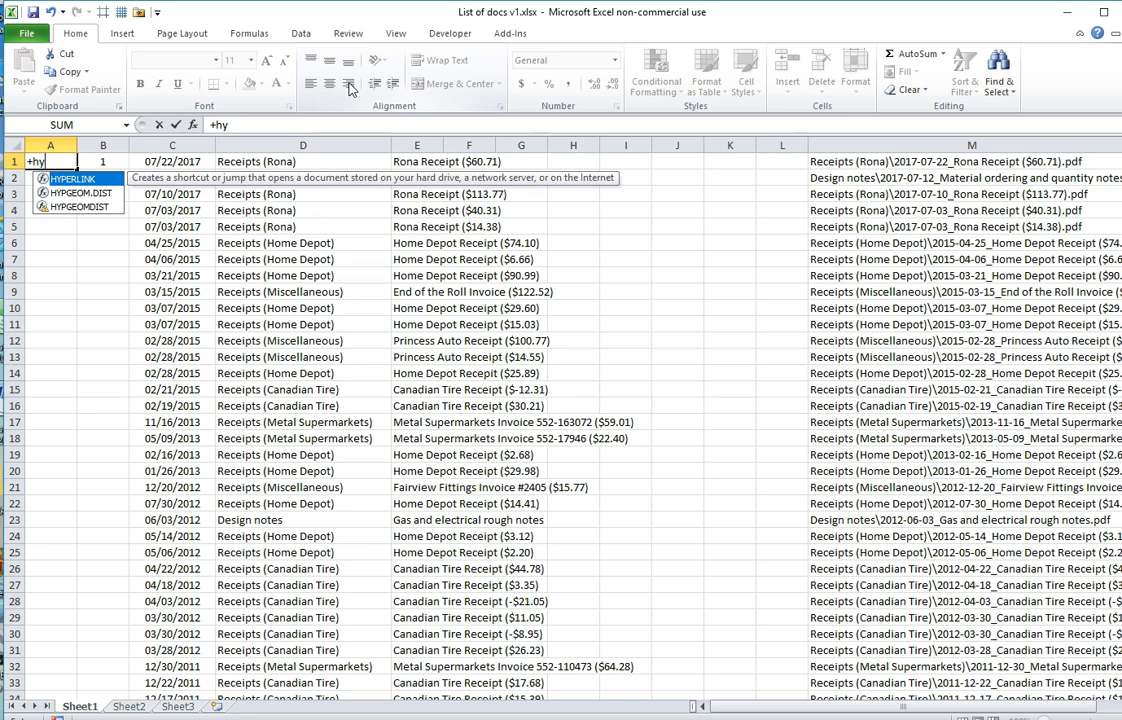
key(Tab)
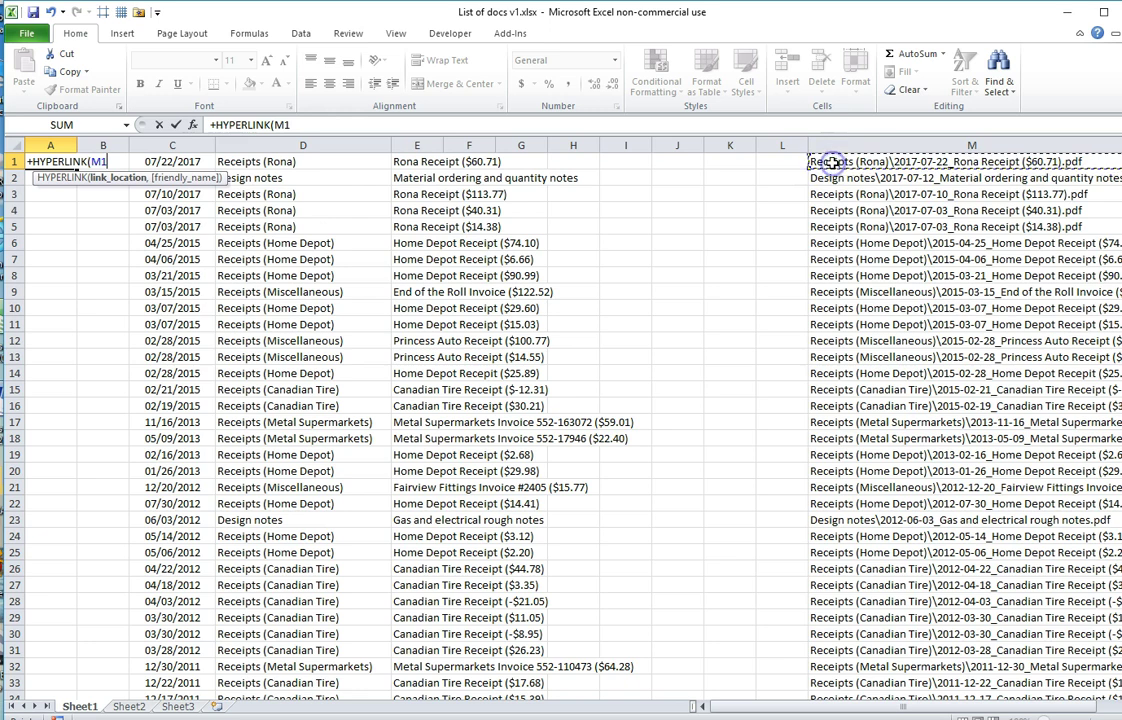
text(,"Li)
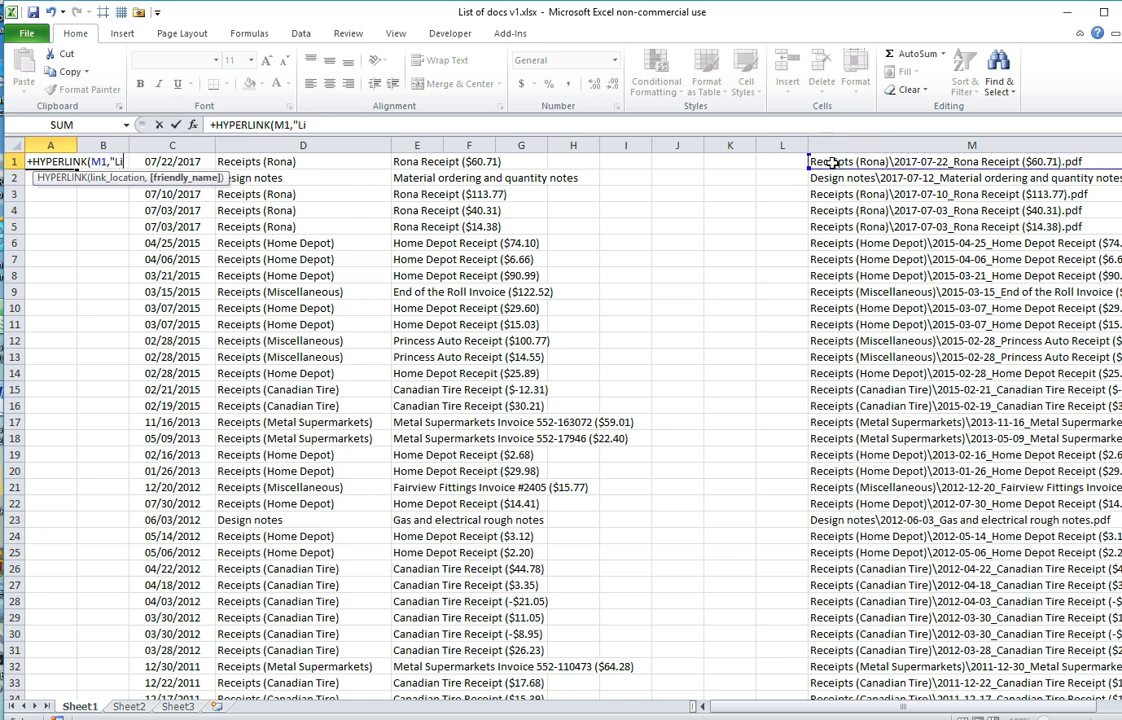
text(nk"))
key(Return)
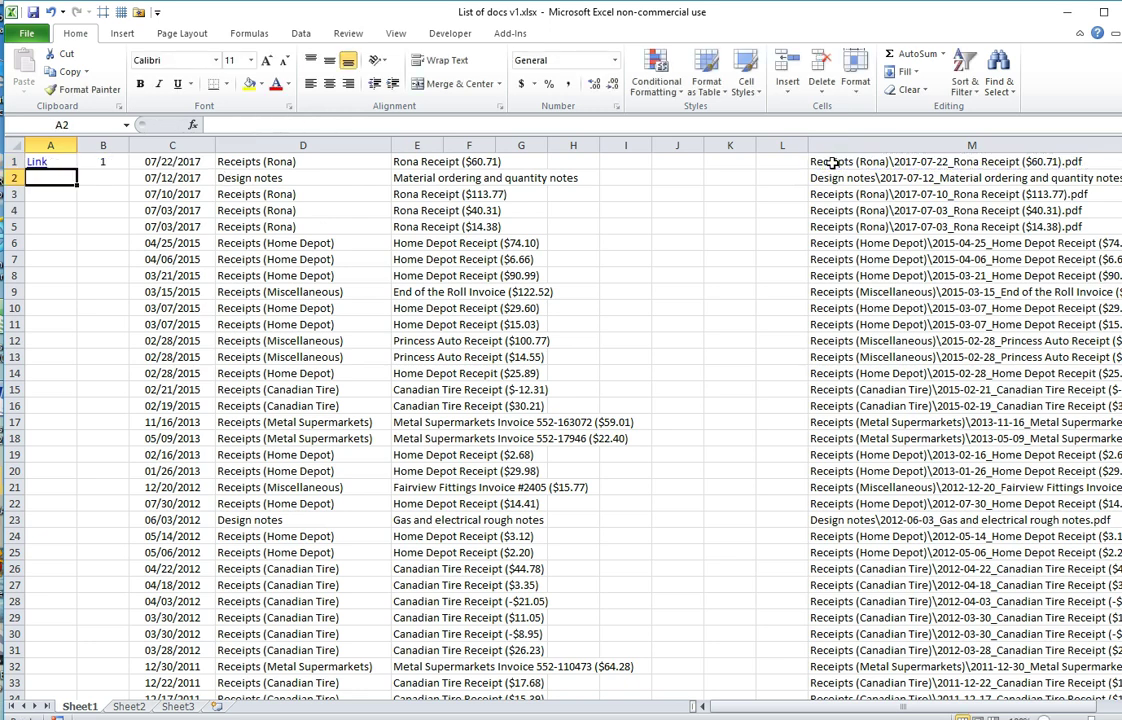
key(Up)
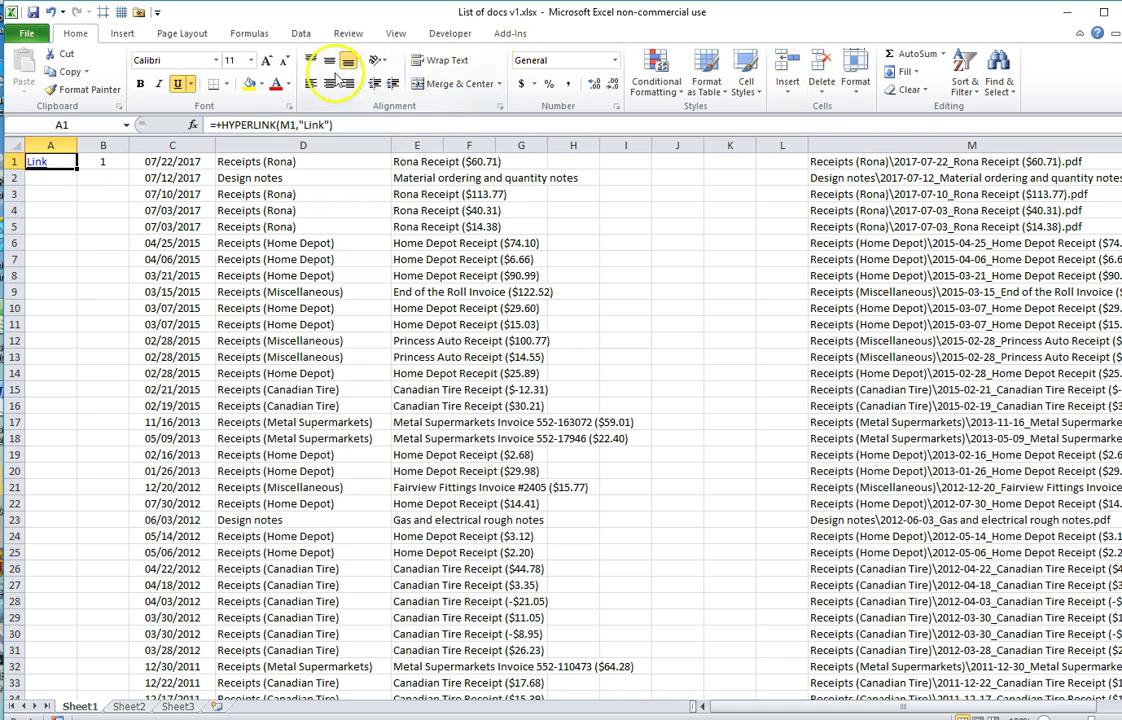
click(329, 83)
Step: Test the A1 Link by opening the Rona receipt PDF and closing it again
click(60, 161)
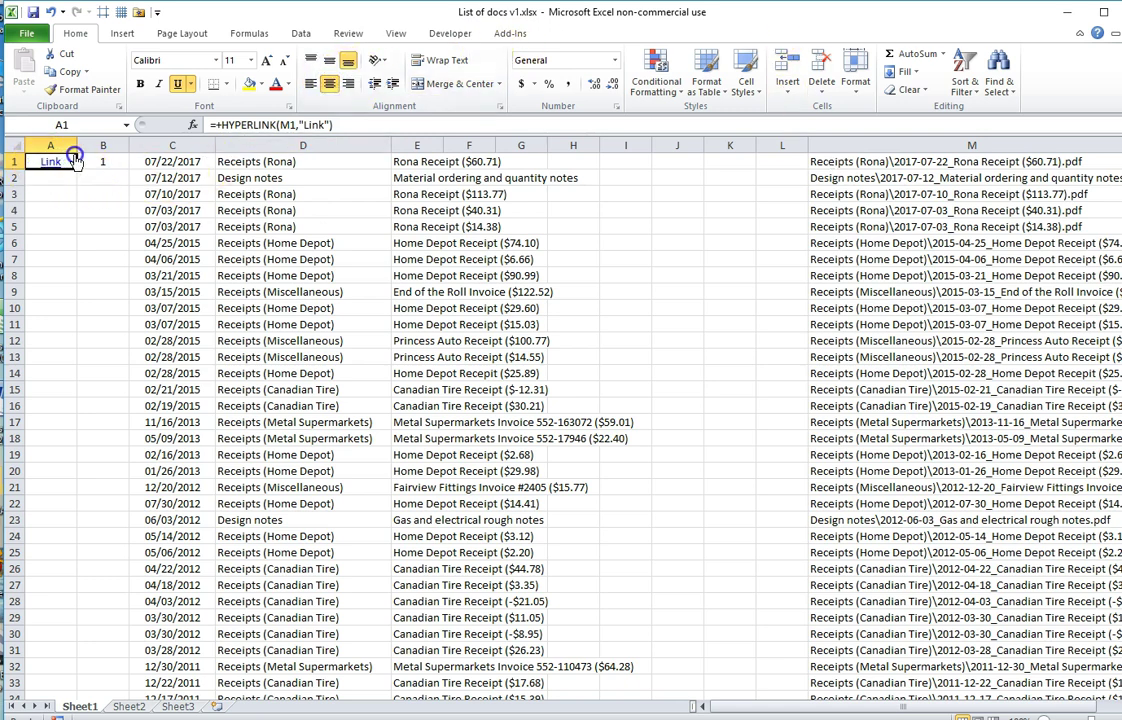
click(52, 175)
click(55, 158)
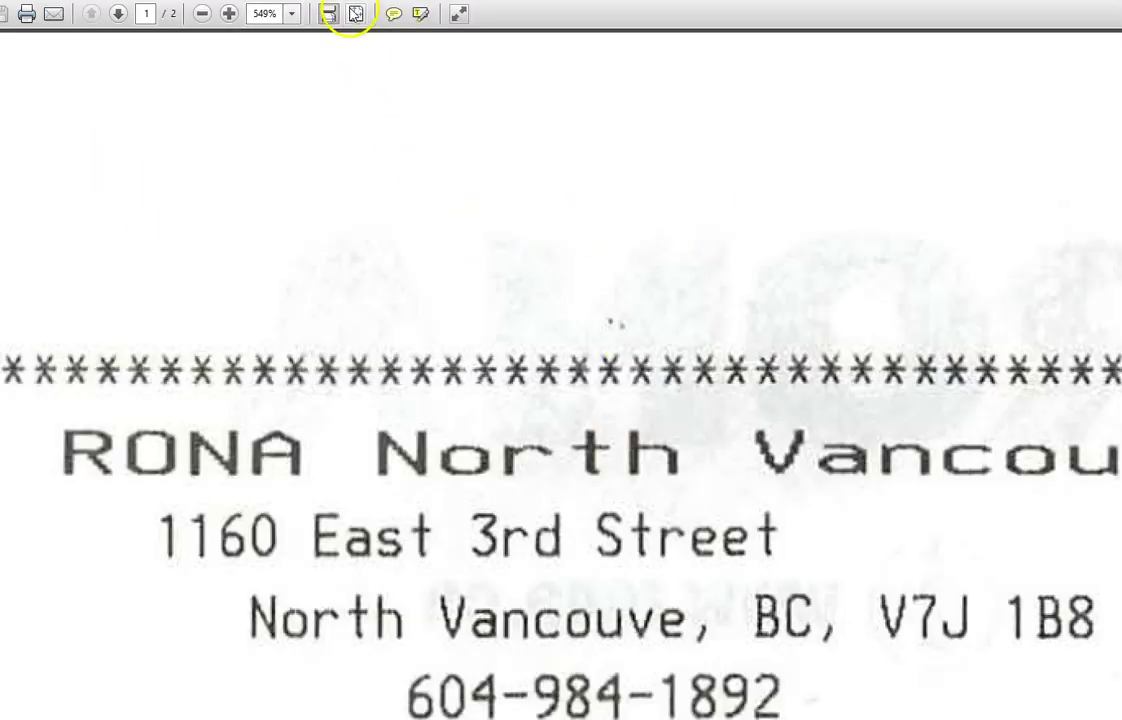
click(355, 13)
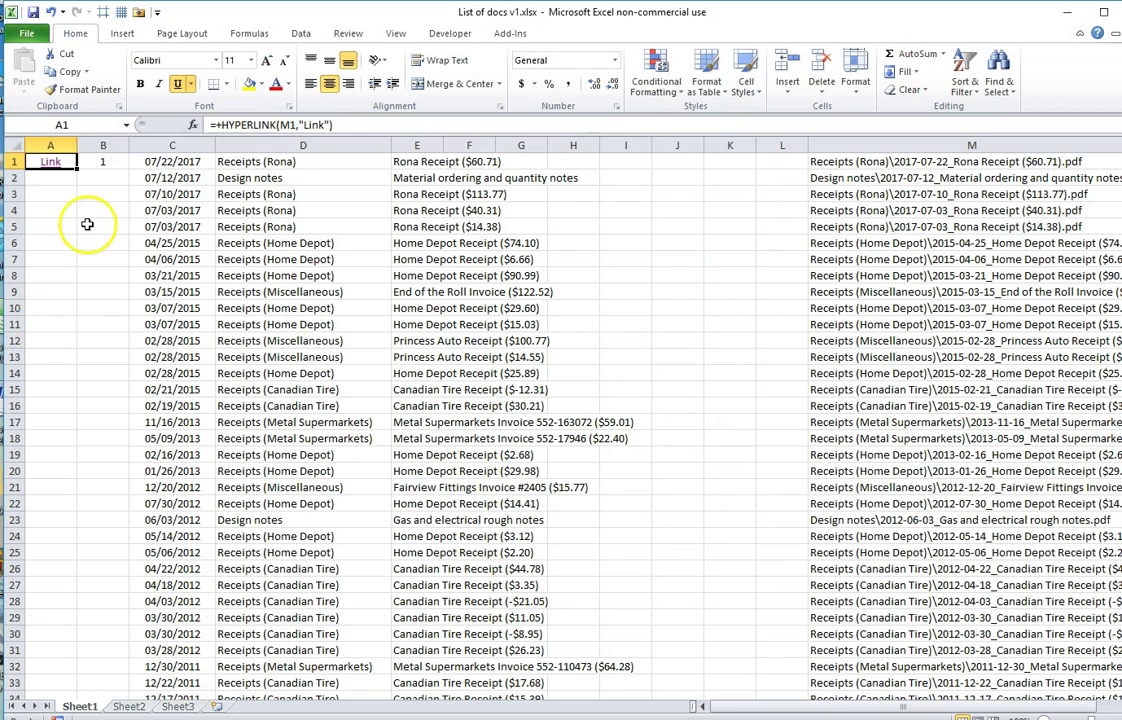
click(103, 178)
Step: Fill the A1:B1 Link and row-number formulas down to row 84, then widen description column E
key(ctrl+Home)
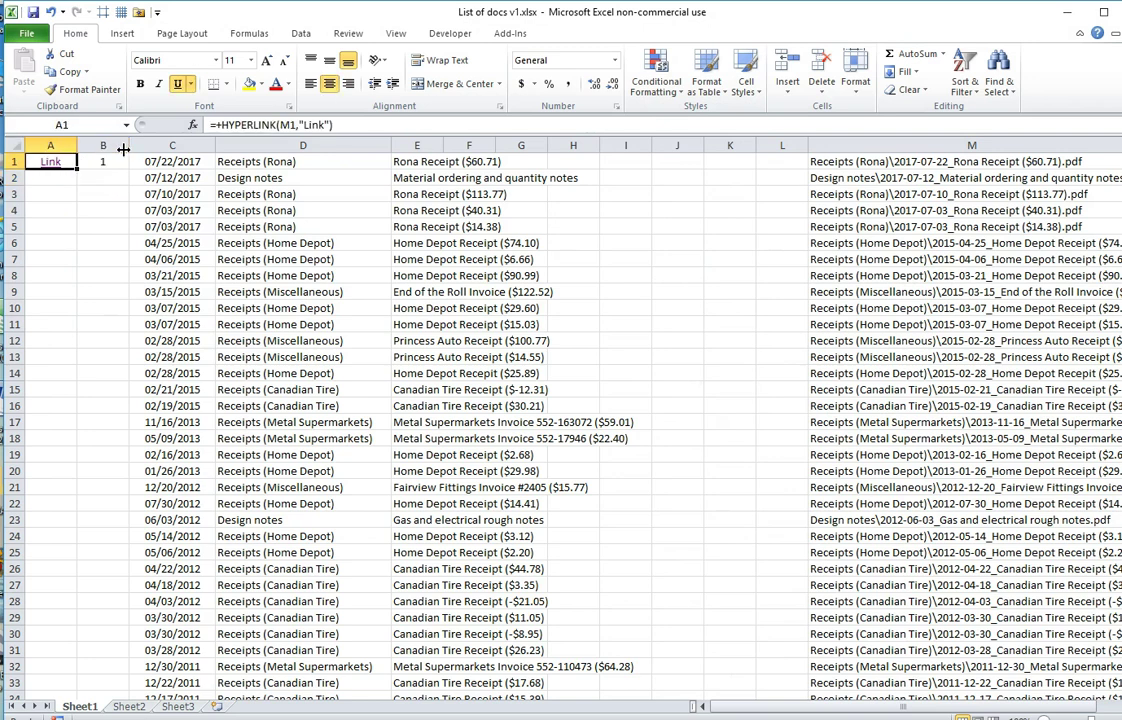
key(shift+Right)
key(shift+Left)
key(shift+Down)
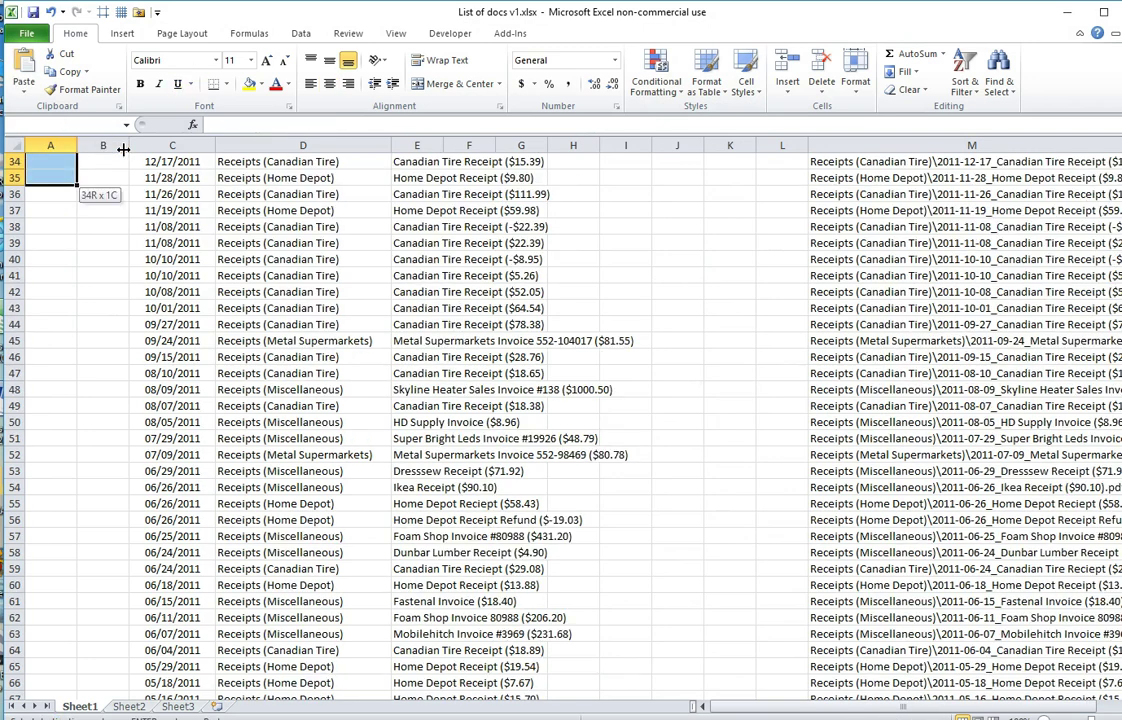
key(shift+Down)
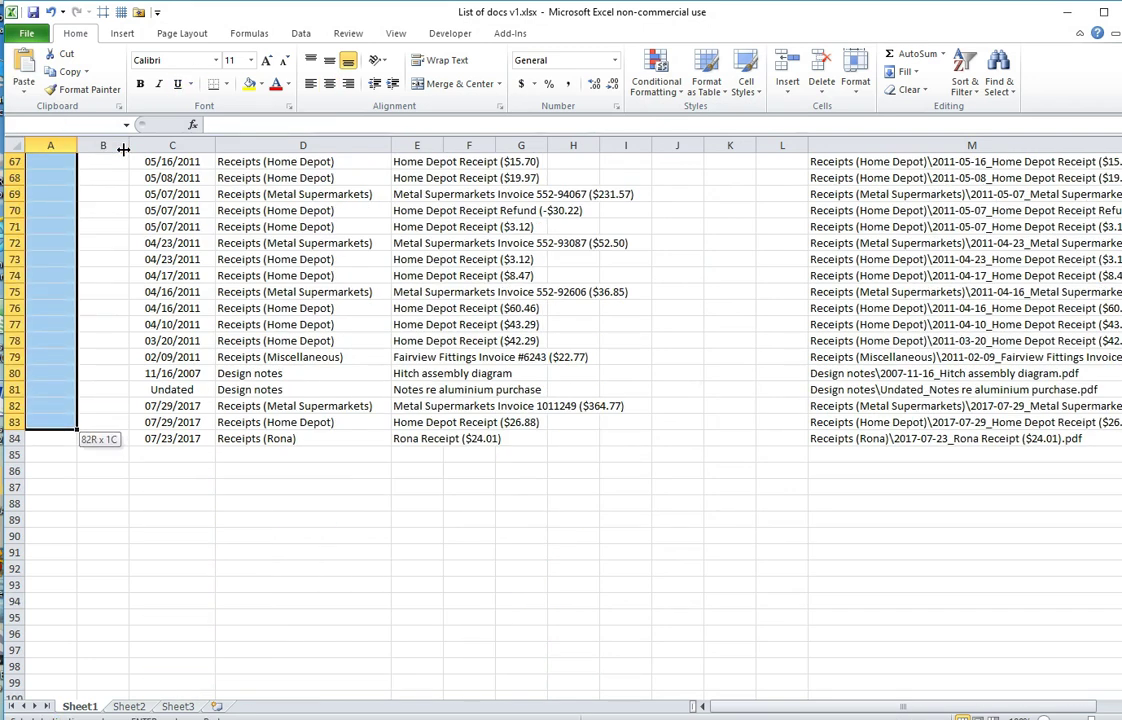
key(ctrl+v)
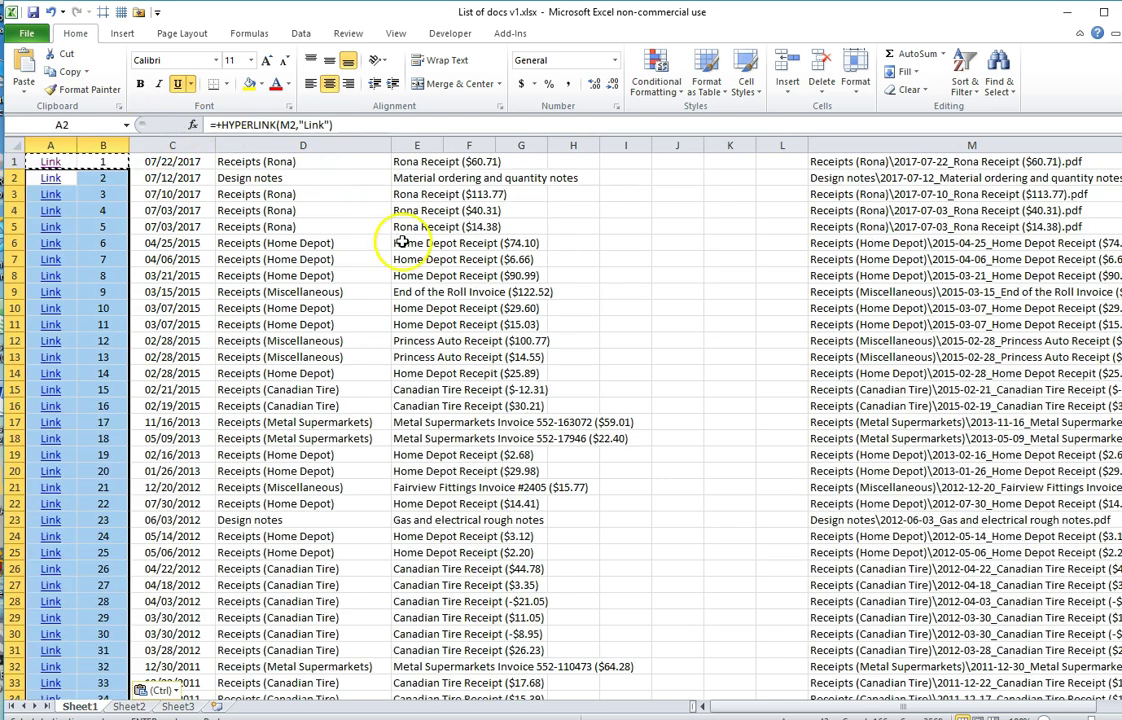
key(Escape)
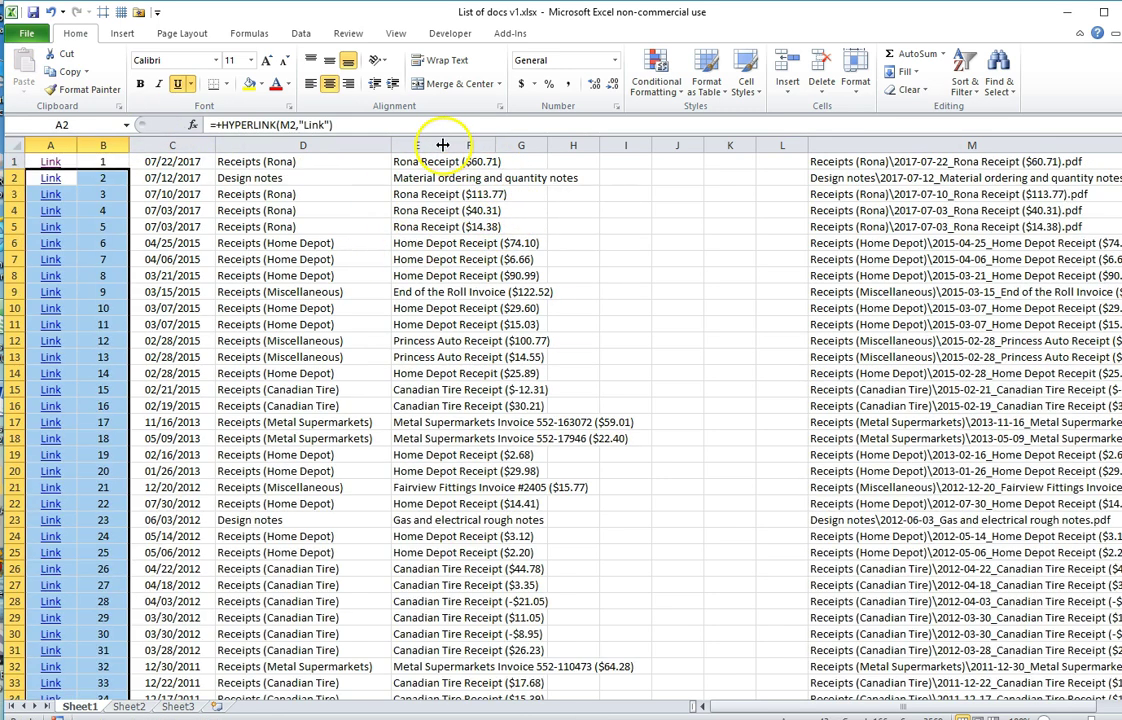
drag(443, 144, 591, 127)
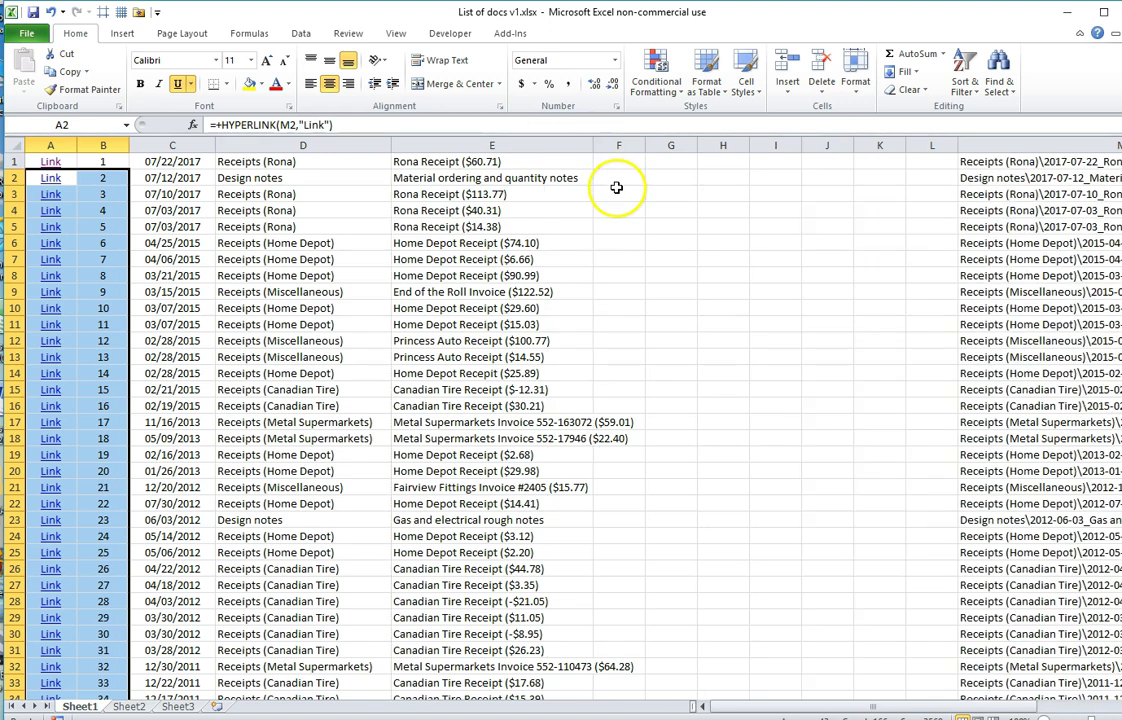
Step: Delete the empty columns F through L as entire columns
drag(636, 178, 918, 172)
right_click(918, 172)
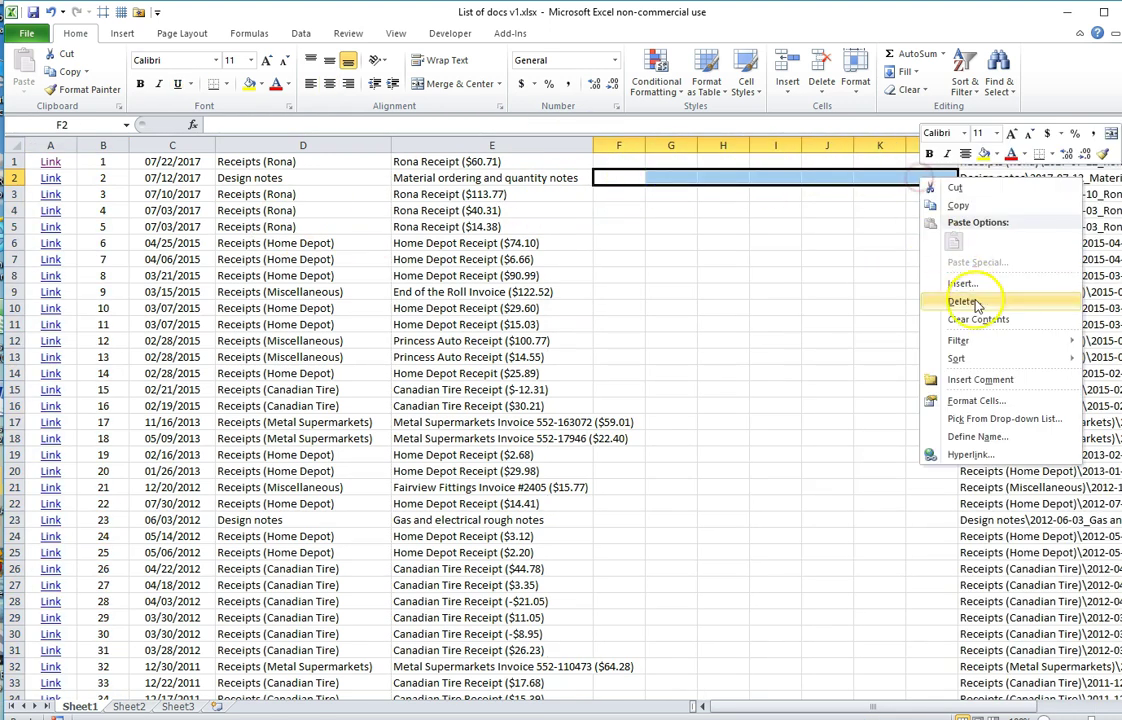
click(954, 441)
click(940, 316)
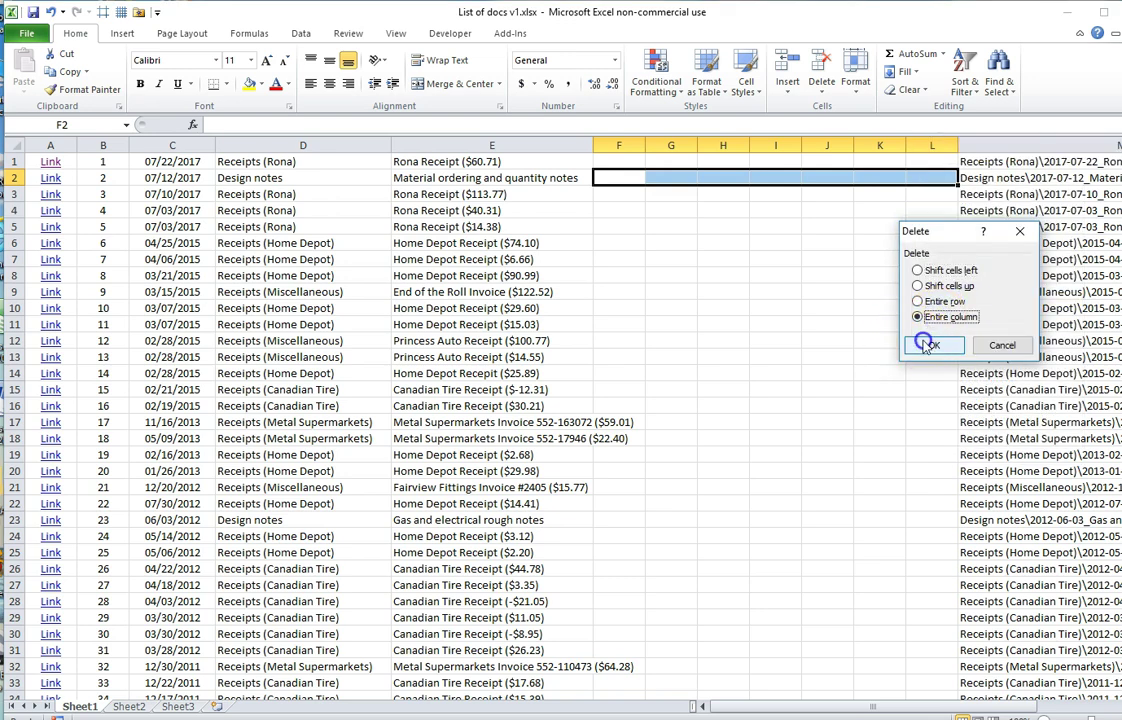
click(934, 345)
click(407, 326)
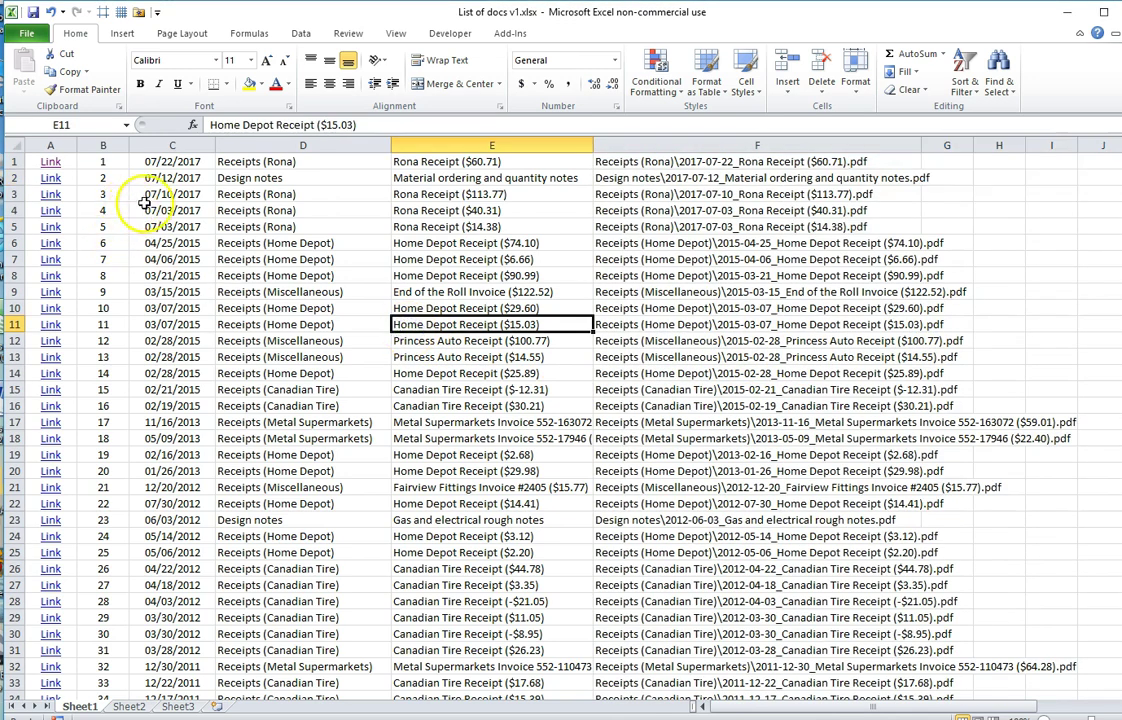
Step: Widen column F to about 85.86 so the full PDF paths fit
scroll(180, 275, down, 20)
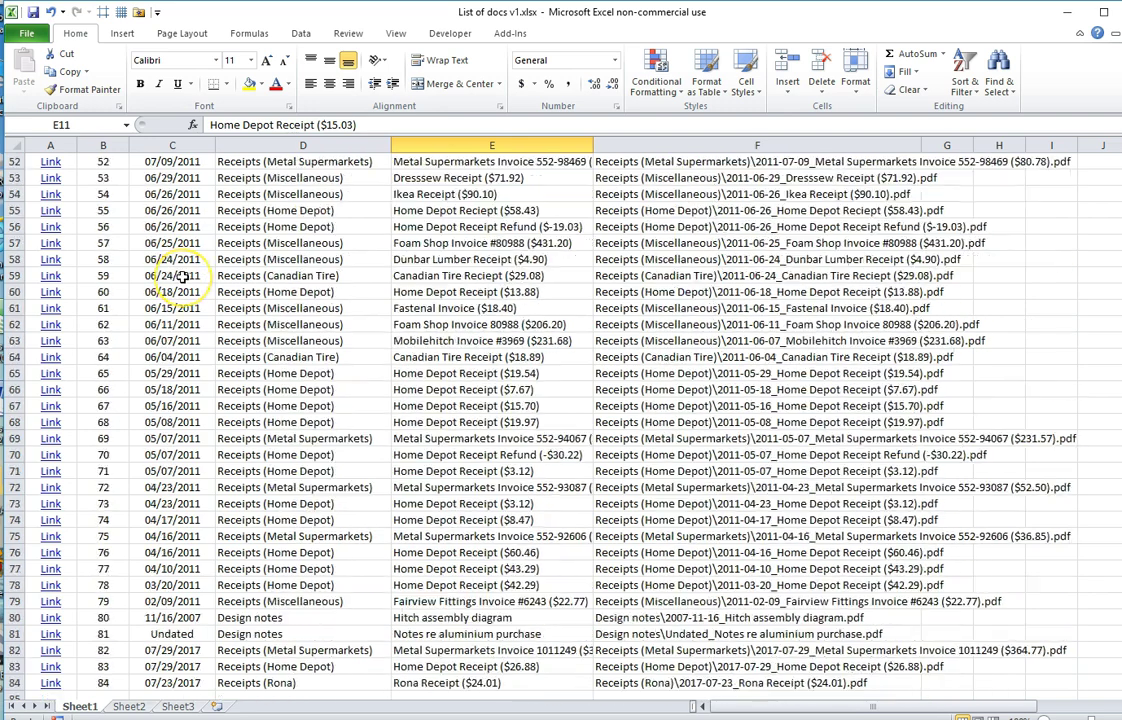
scroll(183, 277, up, 20)
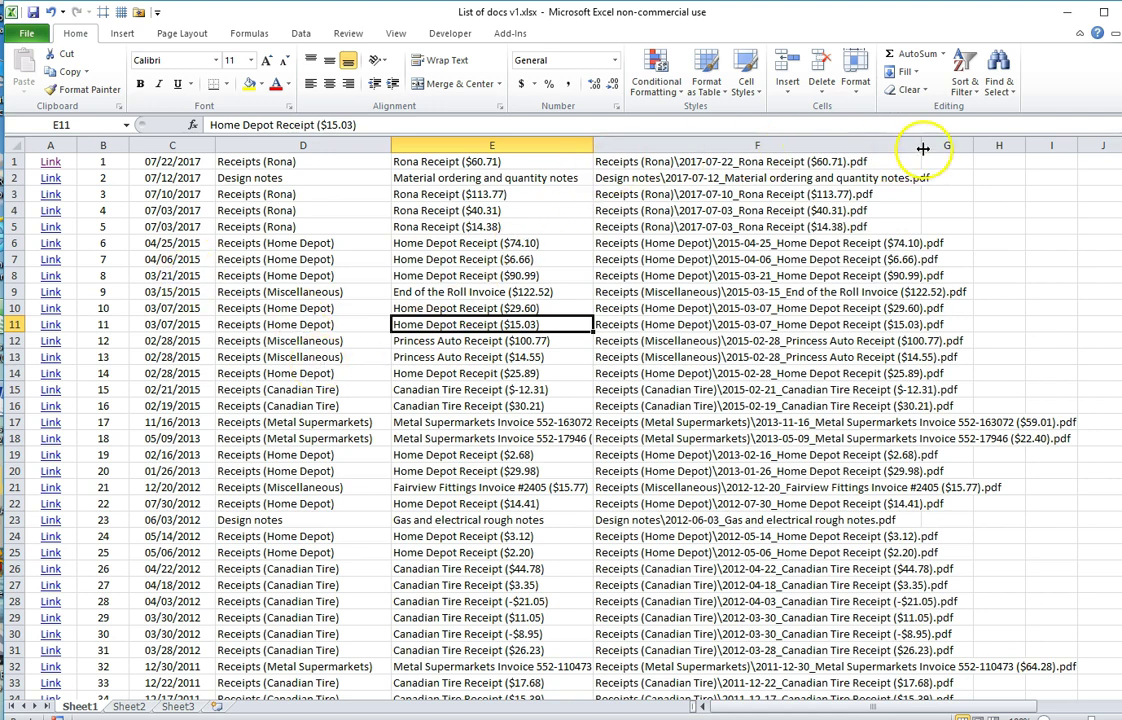
drag(921, 146, 1087, 159)
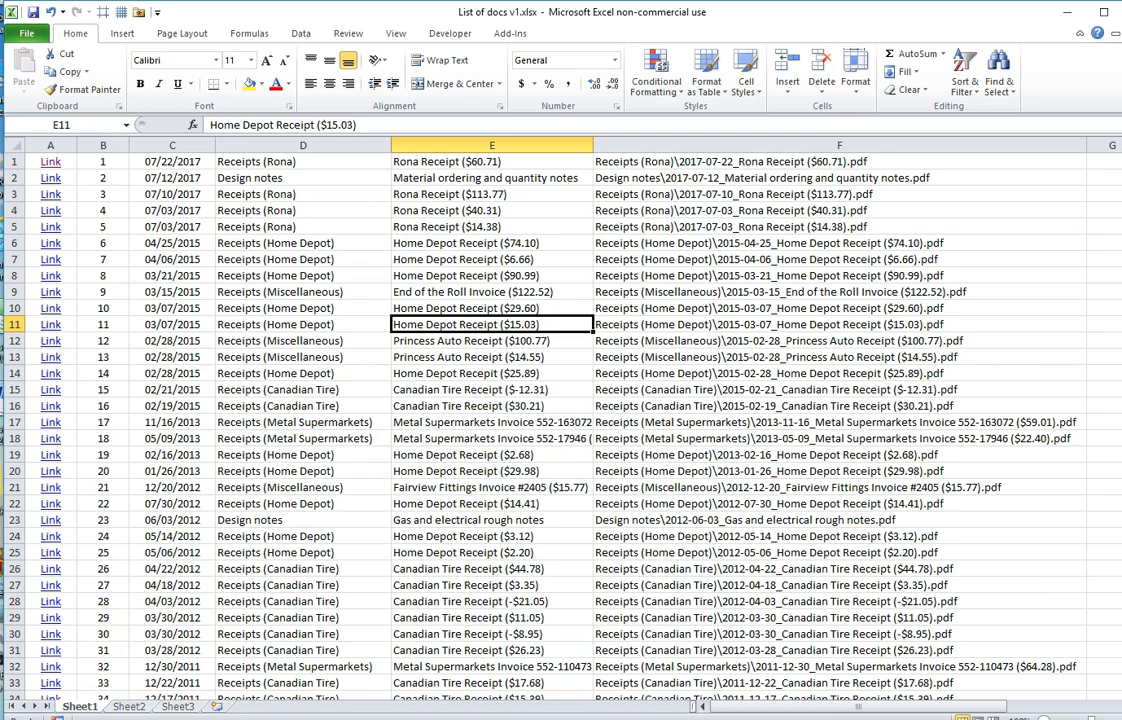
click(102, 421)
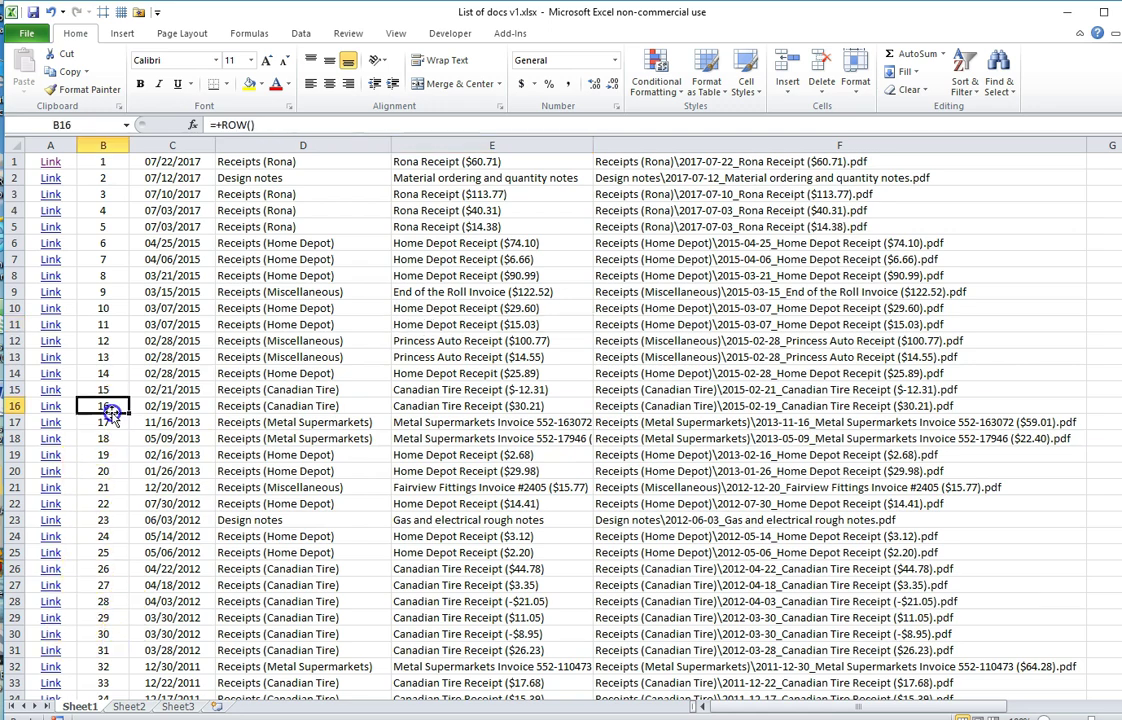
click(48, 421)
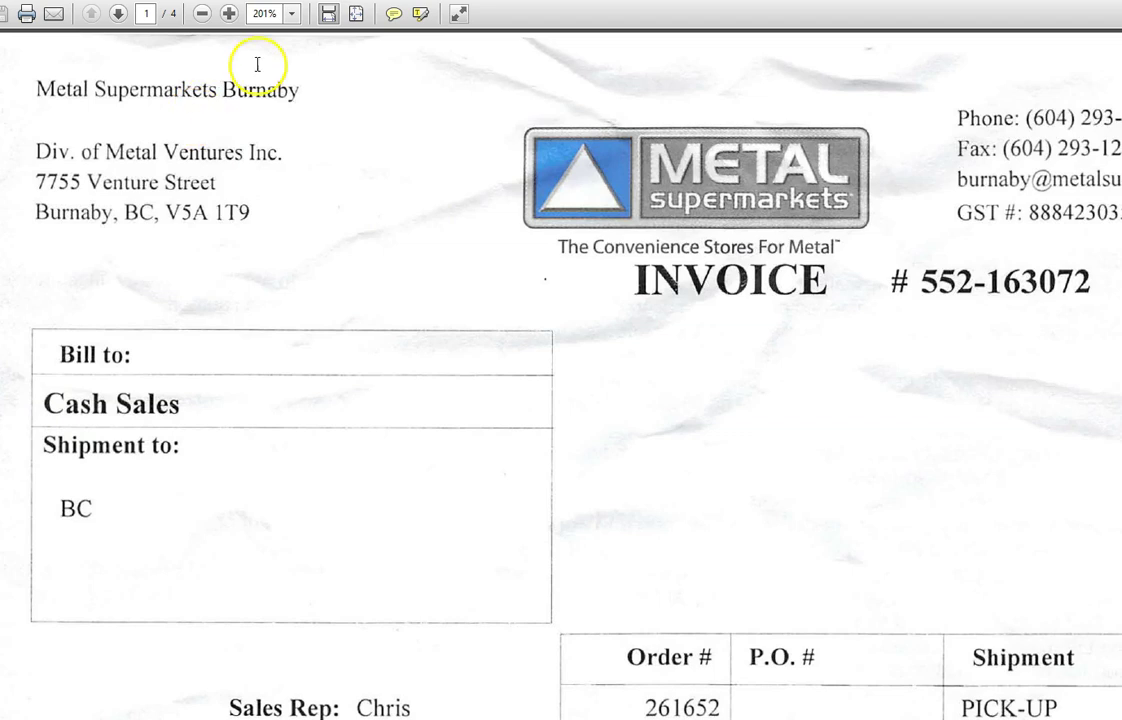
click(354, 15)
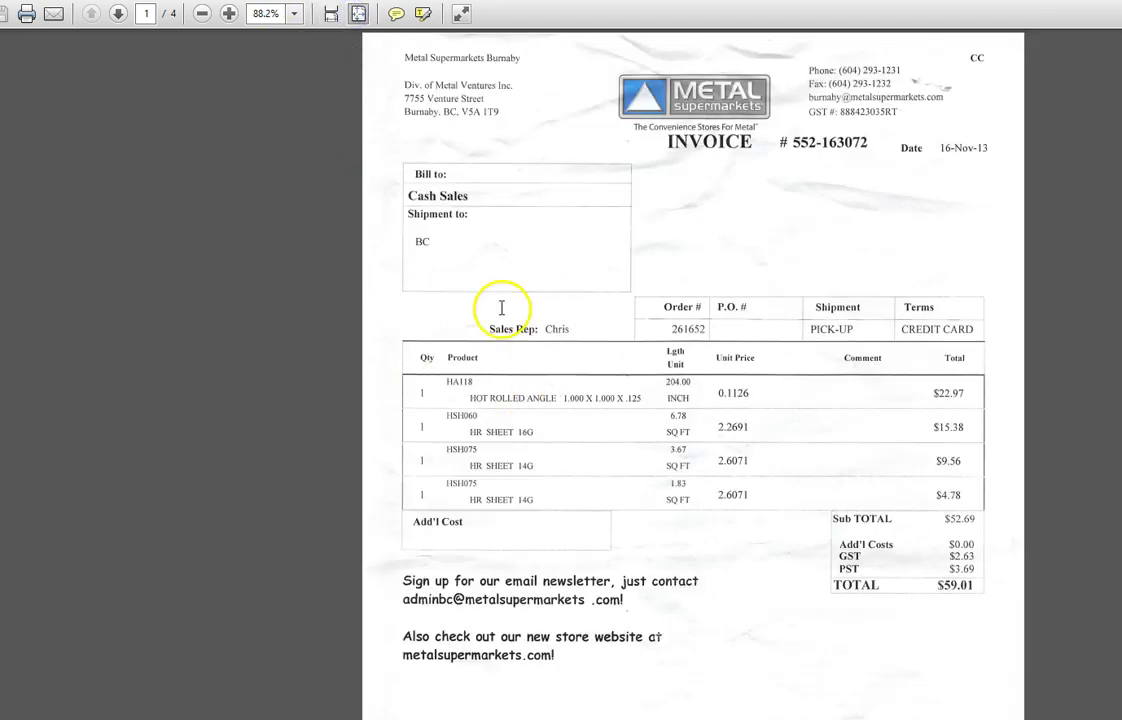
key(alt+Tab)
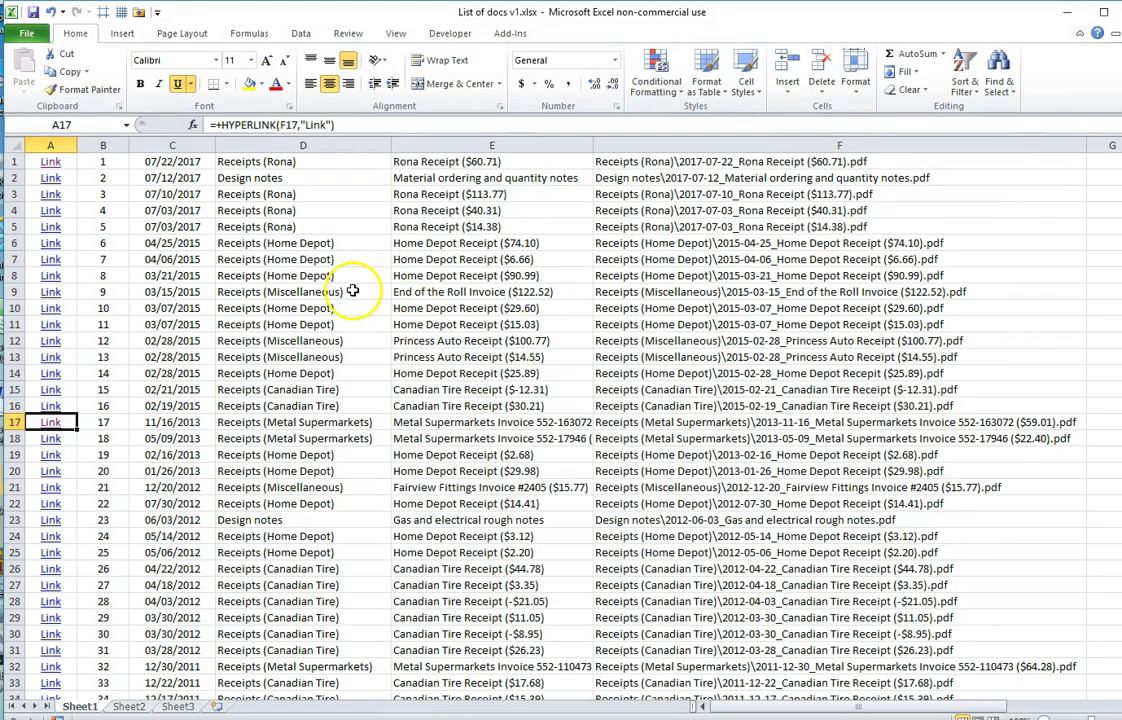
click(355, 291)
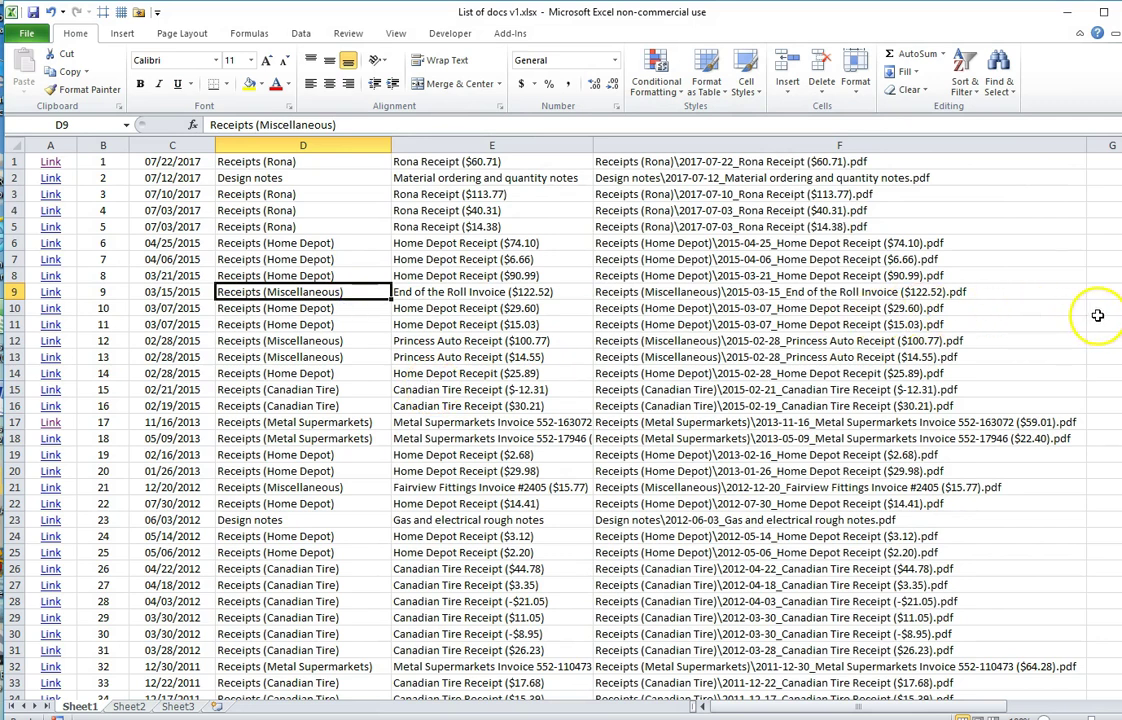
Step: Hide column F using Format > Hide & Unhide > Hide Columns, then select G3
drag(1081, 142, 921, 145)
click(760, 194)
click(855, 78)
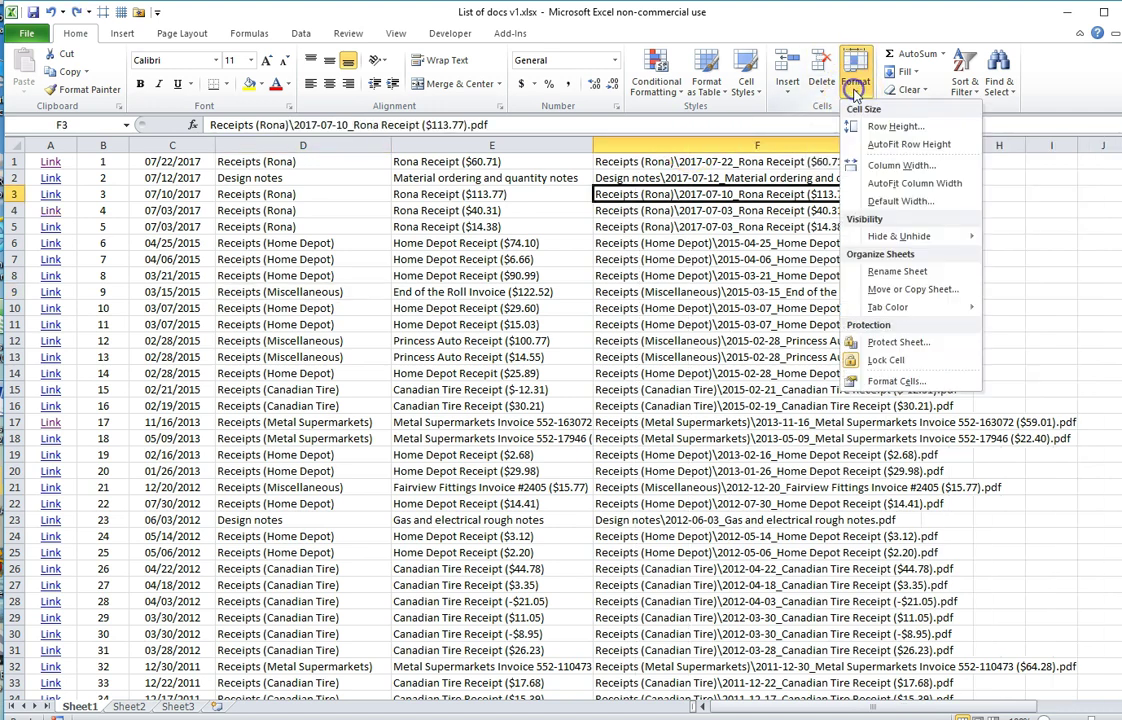
mouse_move(905, 240)
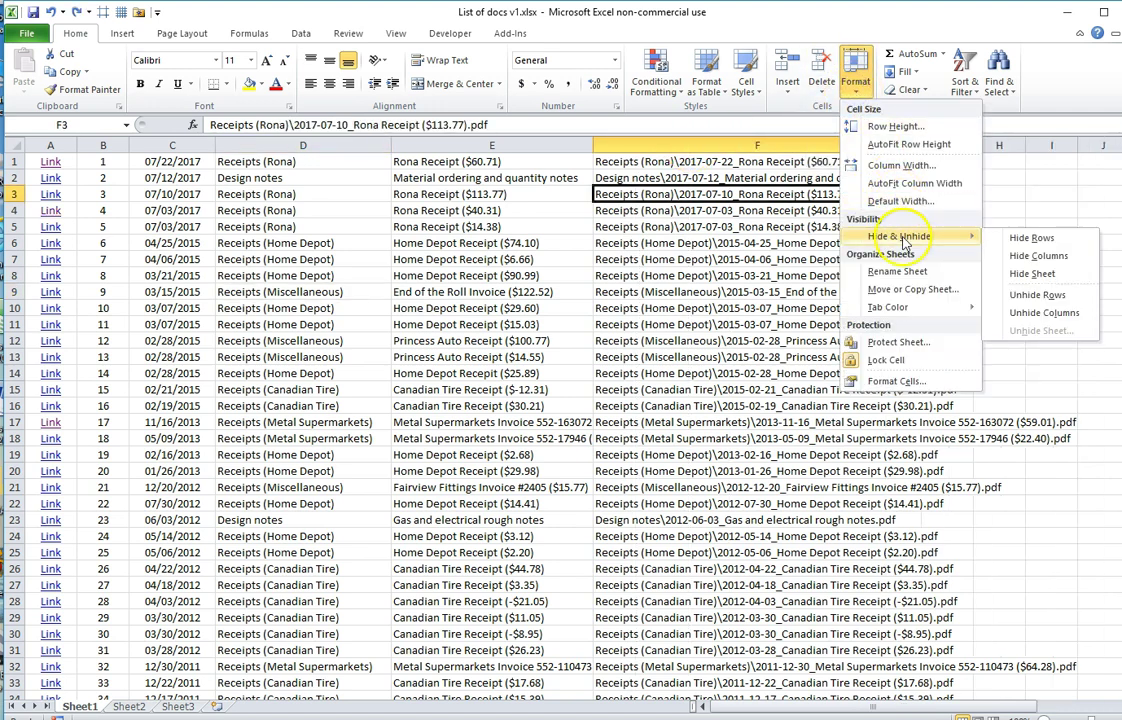
click(1038, 257)
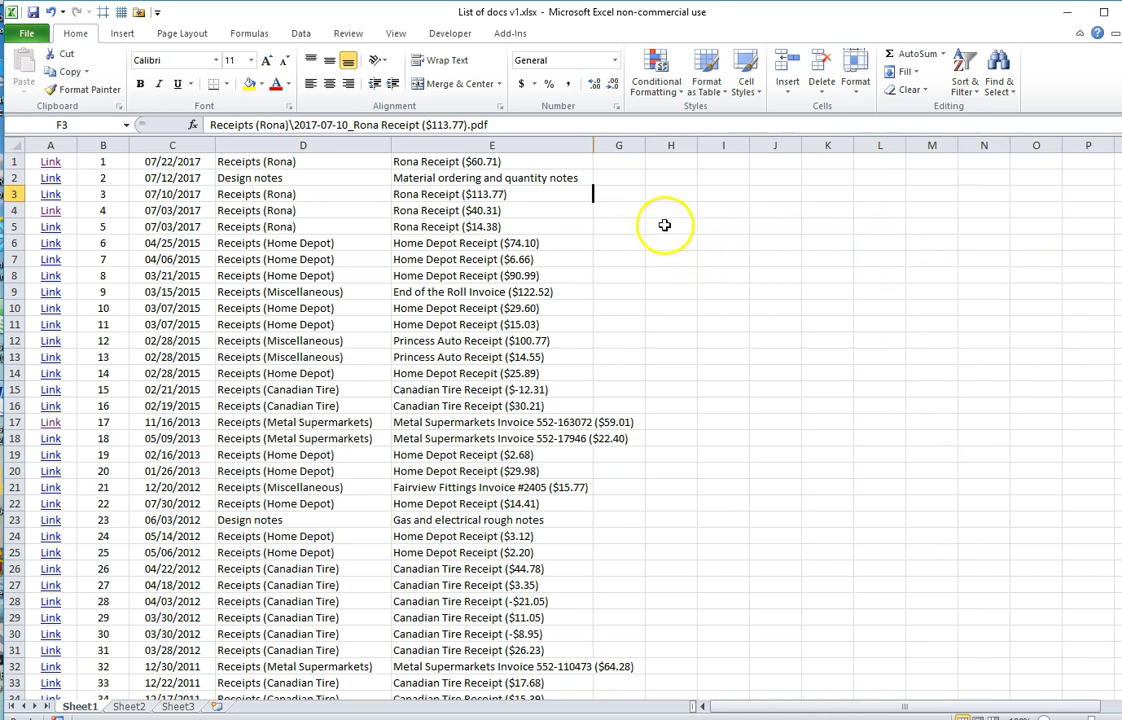
click(632, 198)
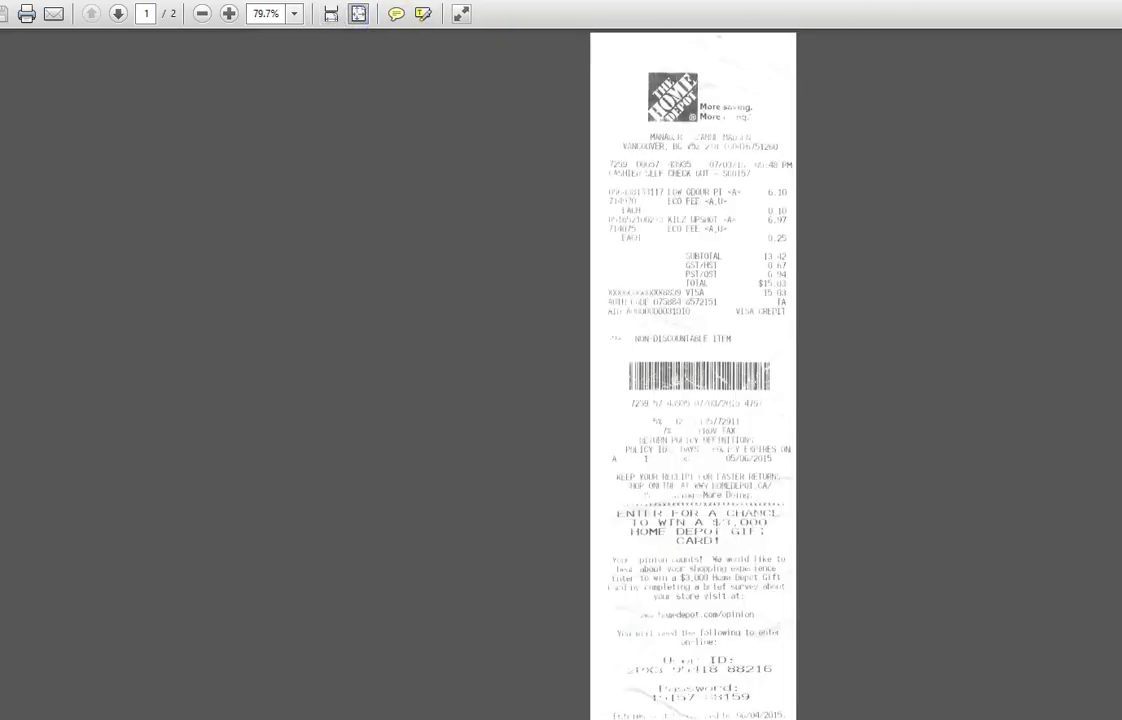
Step: Close Adobe Reader and enter 'comment about receipt' in cell G11
key(alt+F4)
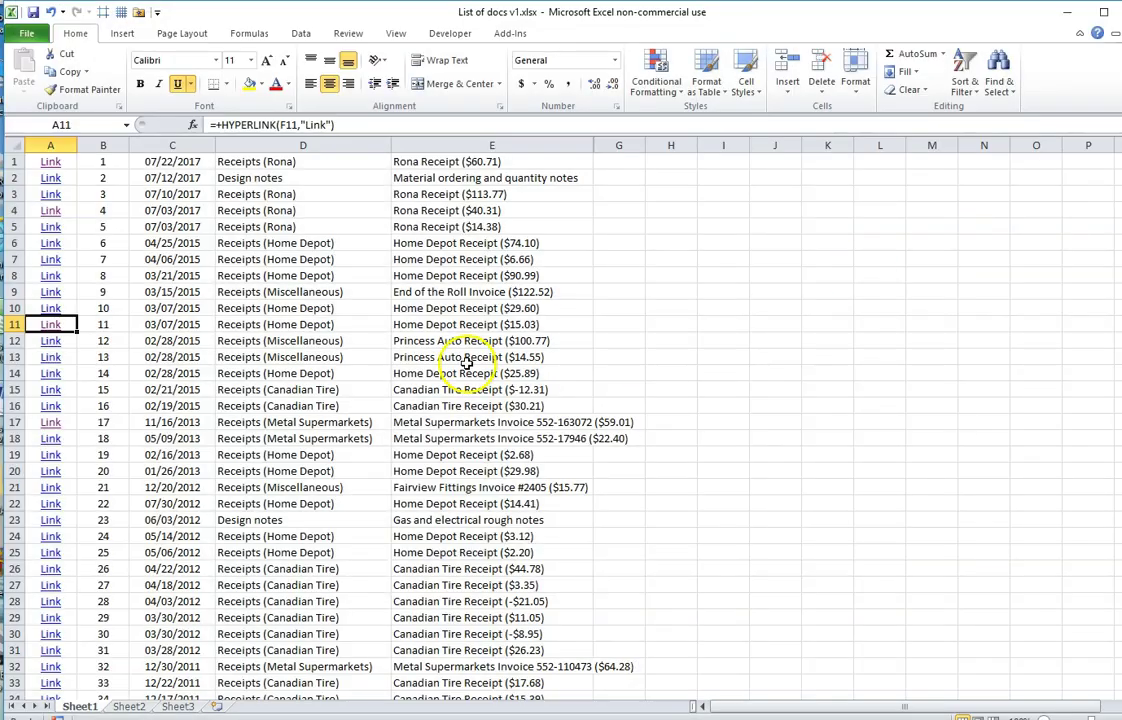
click(609, 322)
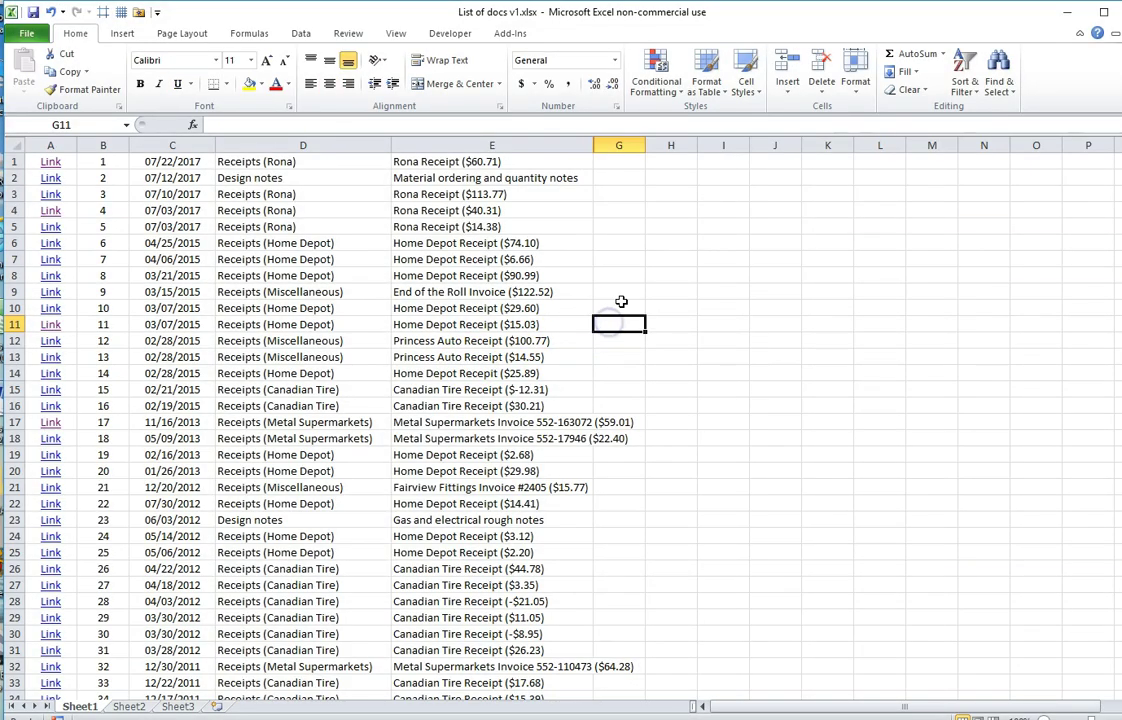
text(co)
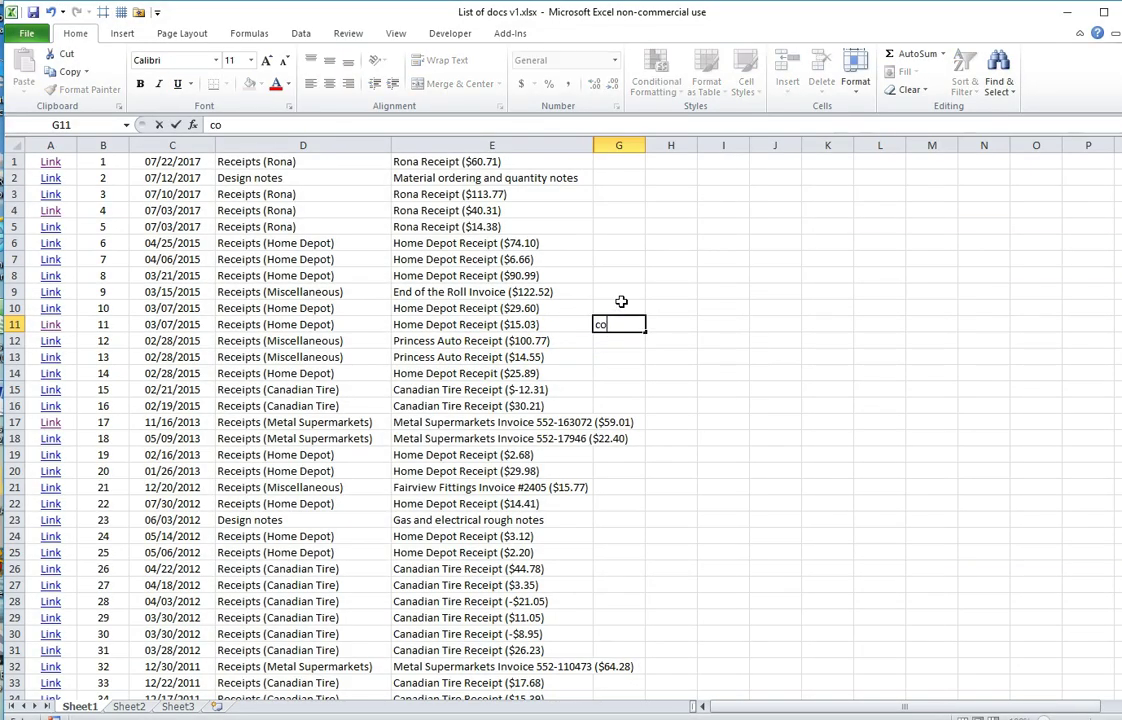
text(mment about receipt)
key(Return)
drag(624, 258, 692, 523)
click(638, 569)
scroll(638, 569, down, 6)
scroll(638, 569, up, 6)
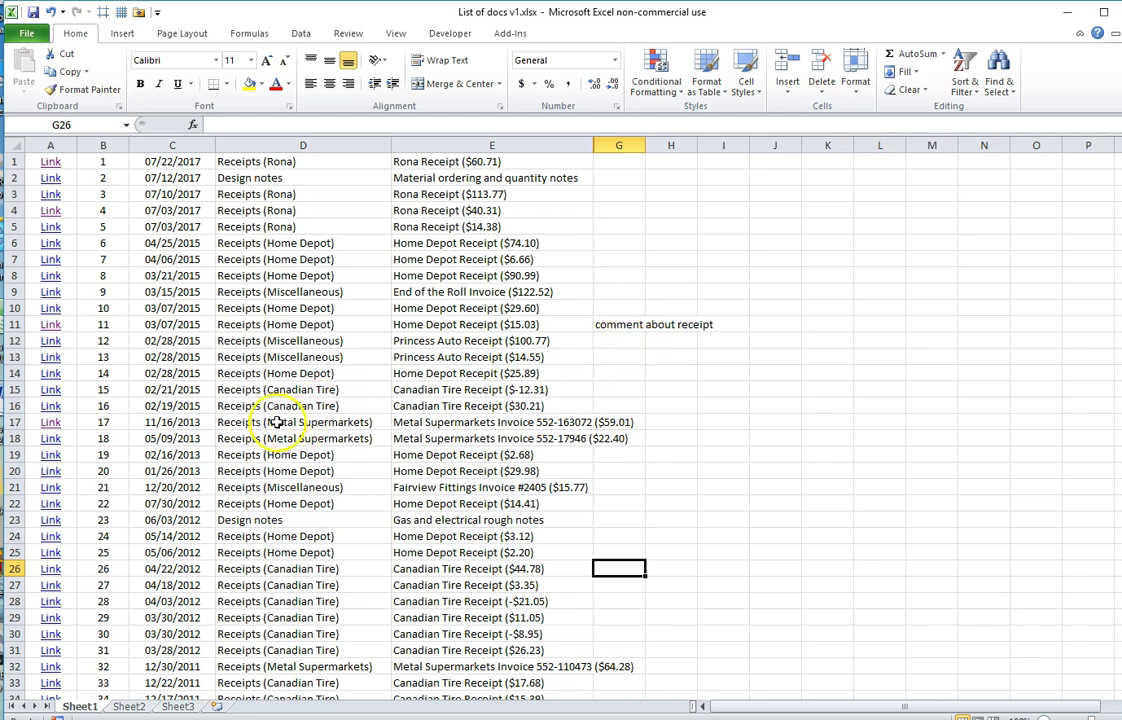
Step: Select rows 10 to 21 from number to description, then the G11 comment
click(117, 313)
drag(117, 316, 425, 488)
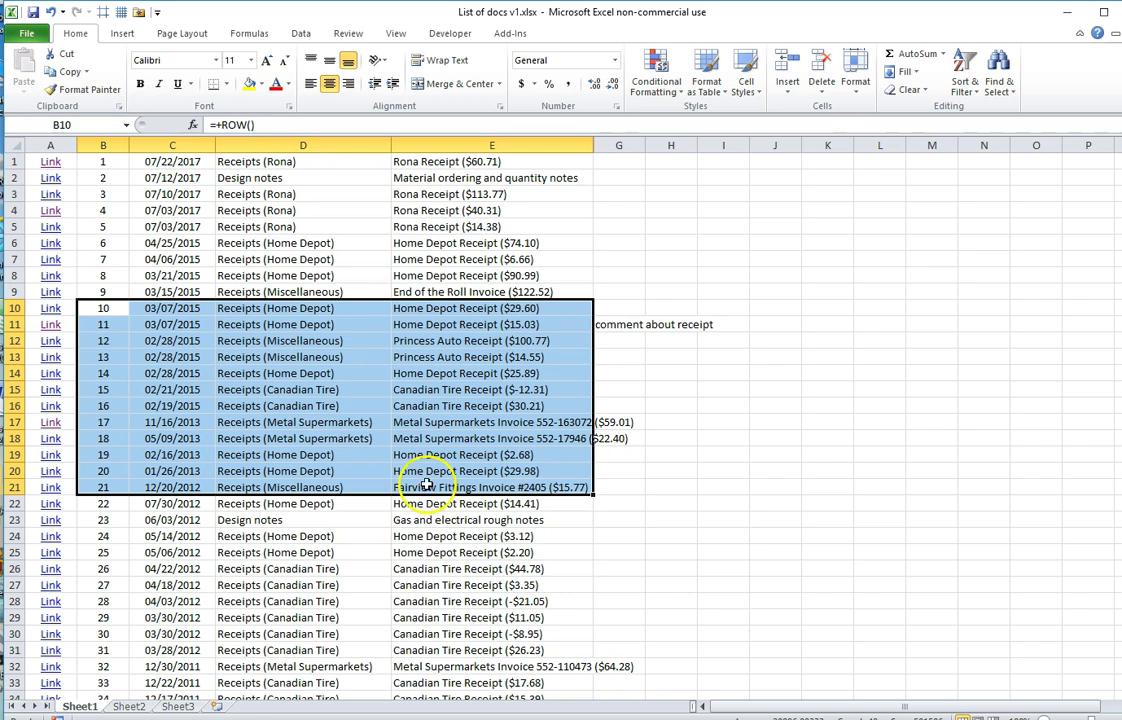
click(630, 323)
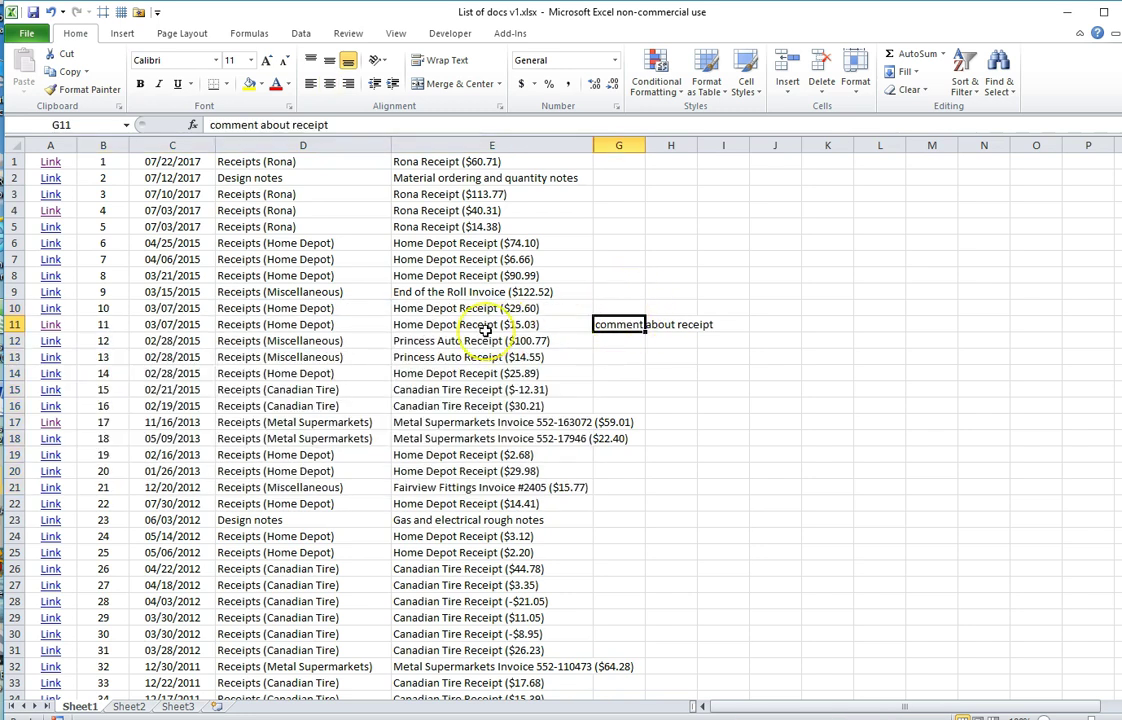
scroll(520, 384, down, 12)
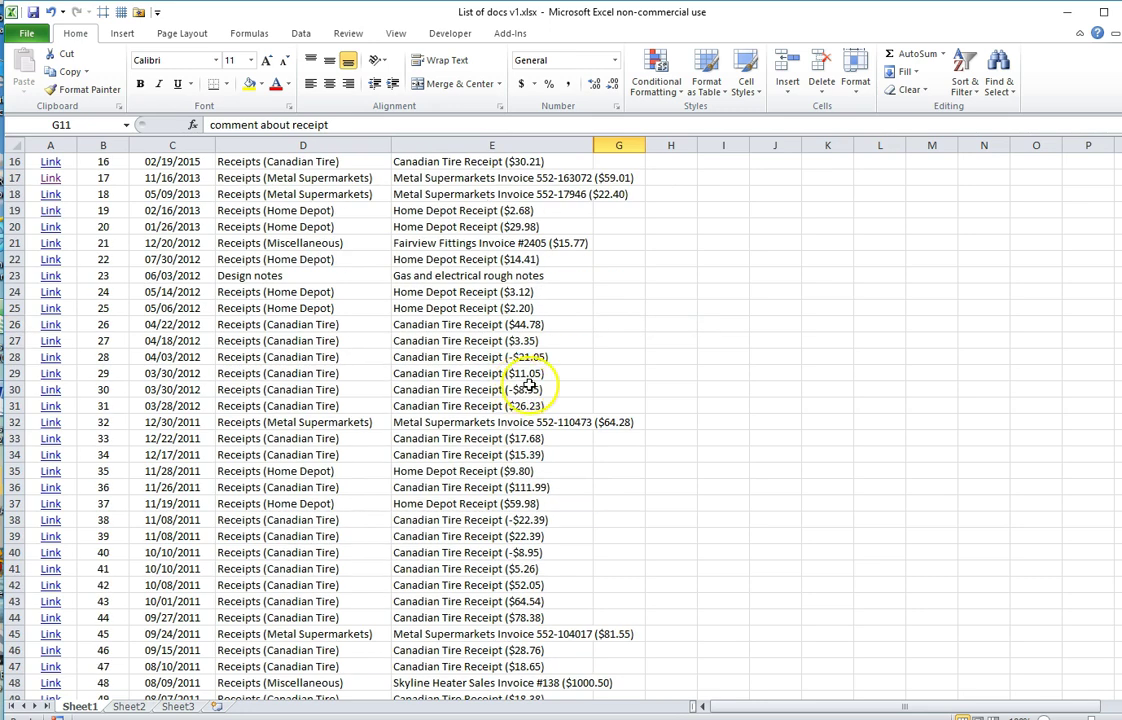
scroll(533, 388, up, 9)
scroll(533, 388, up, 3)
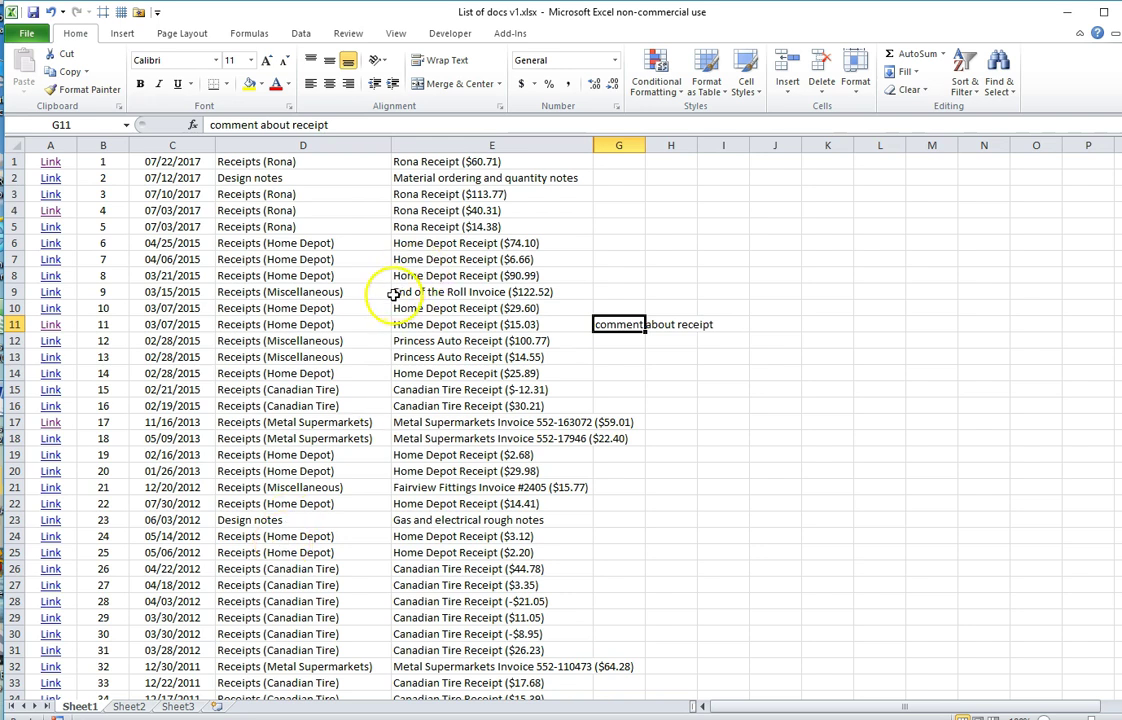
Step: Select the $25.89 receipt description, the 04/25/2015 date, a category and dates in rows 3-19
click(431, 370)
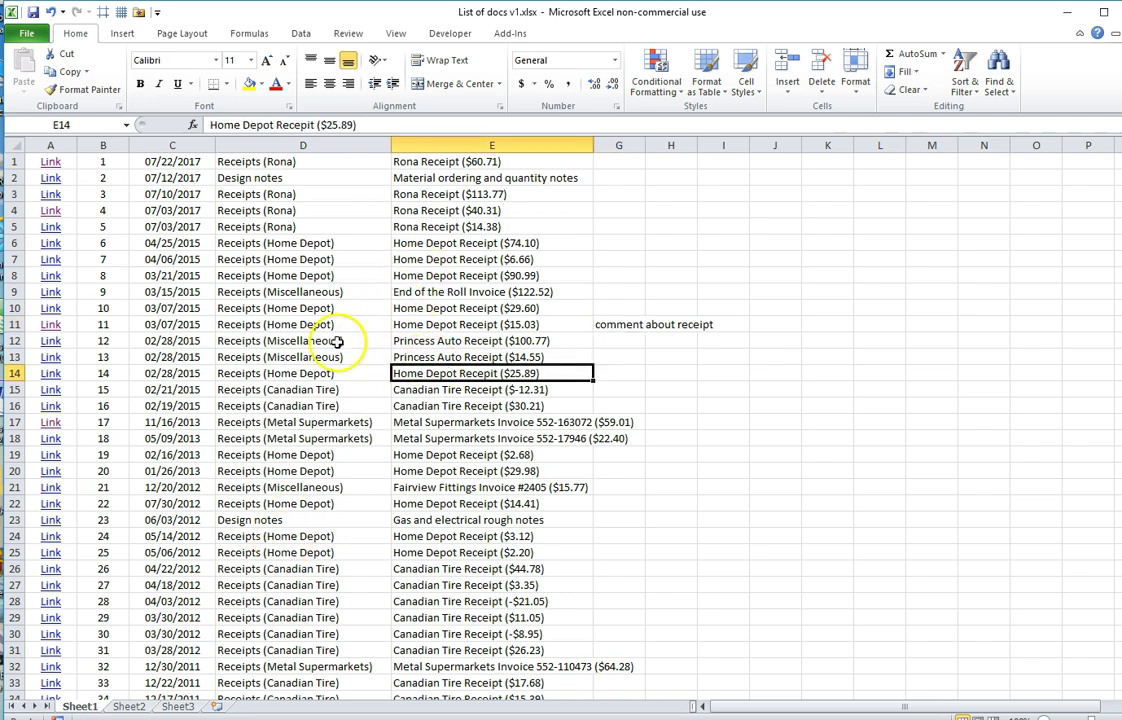
click(183, 245)
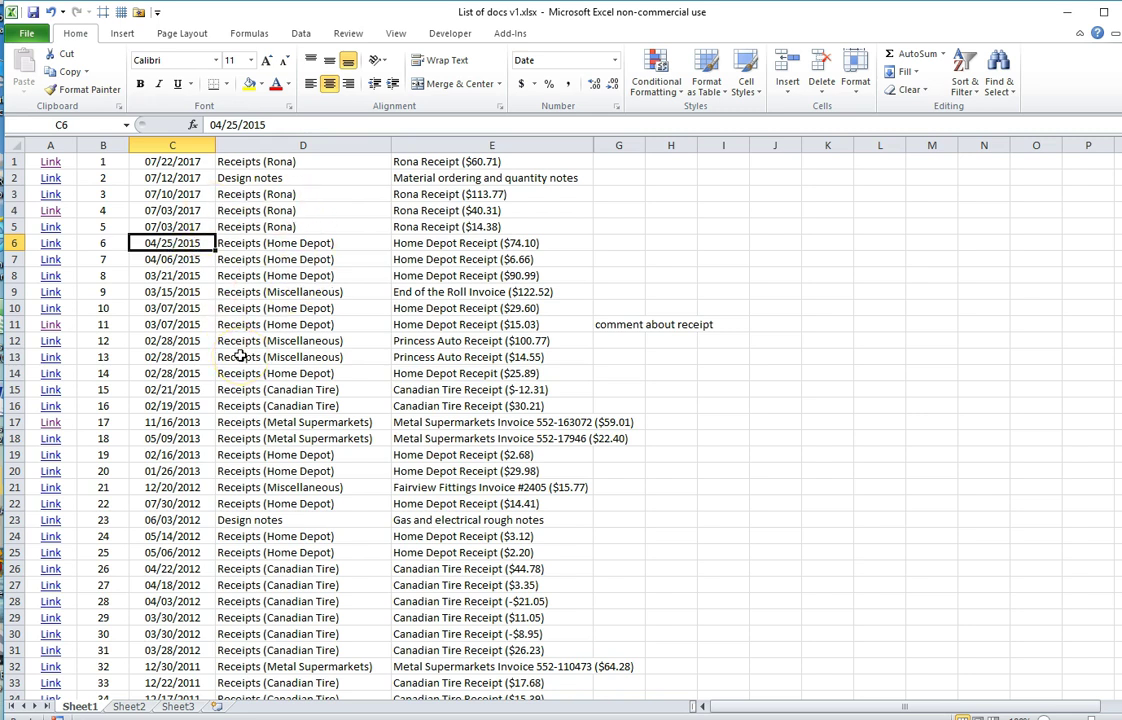
click(236, 259)
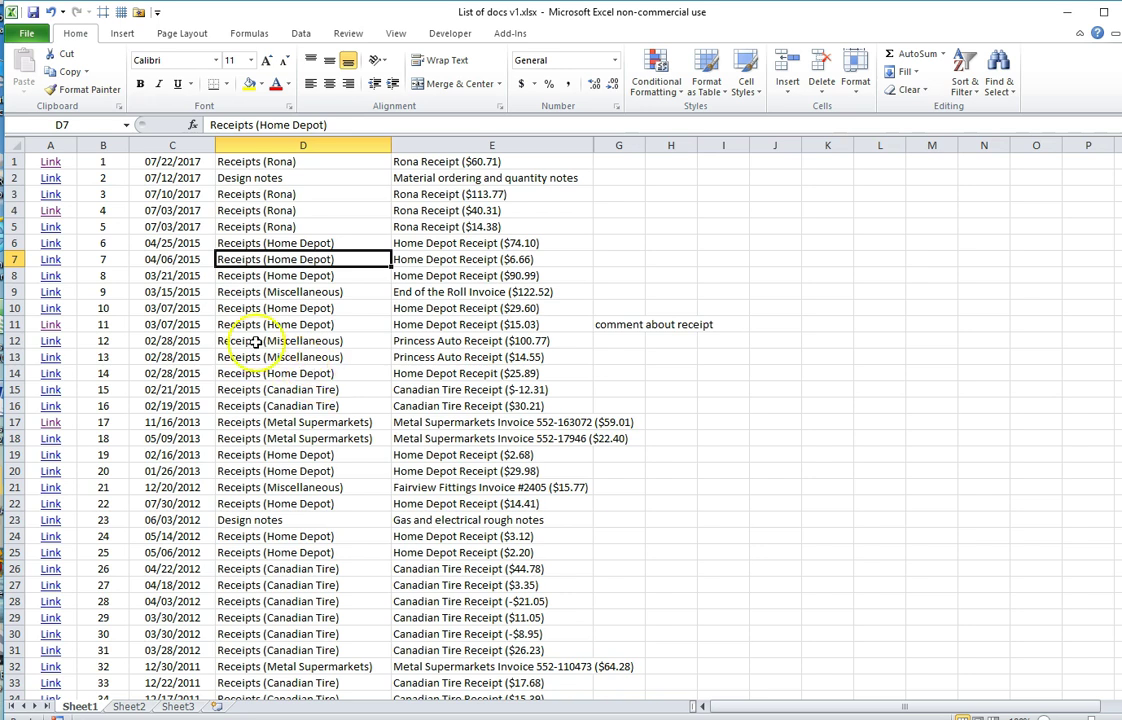
drag(172, 194, 173, 462)
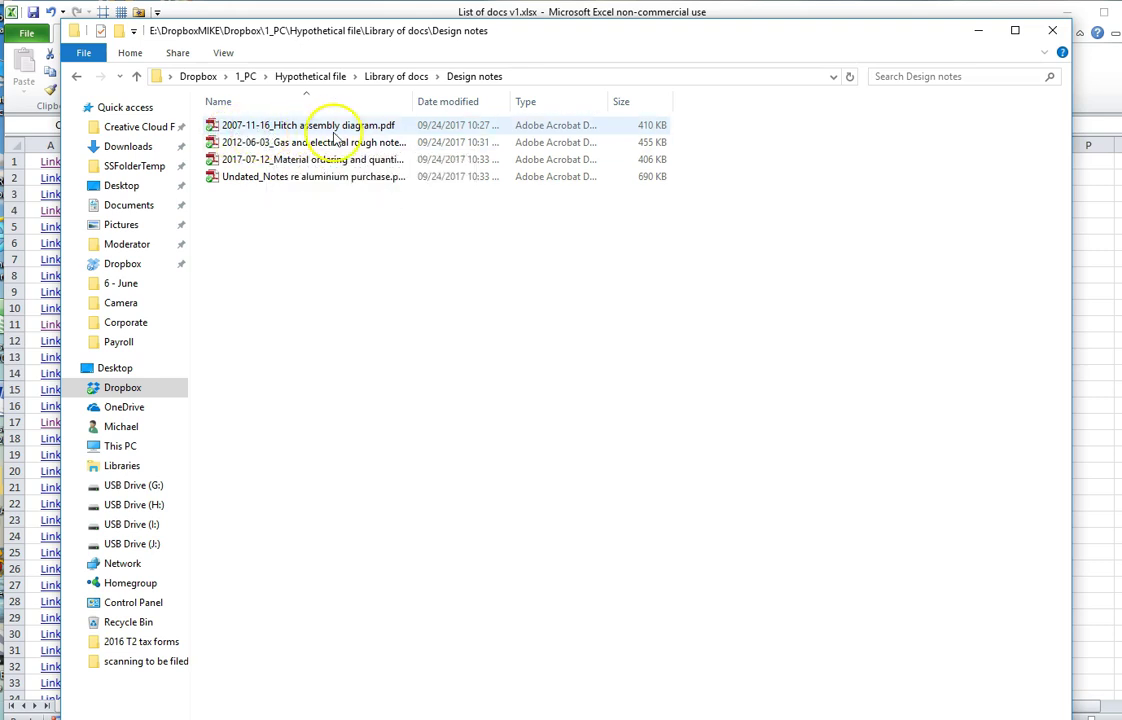
Step: Open Library of docs\Receipts (Metal Supermarkets) and widen the Name column to show full names
click(414, 78)
double_click(282, 178)
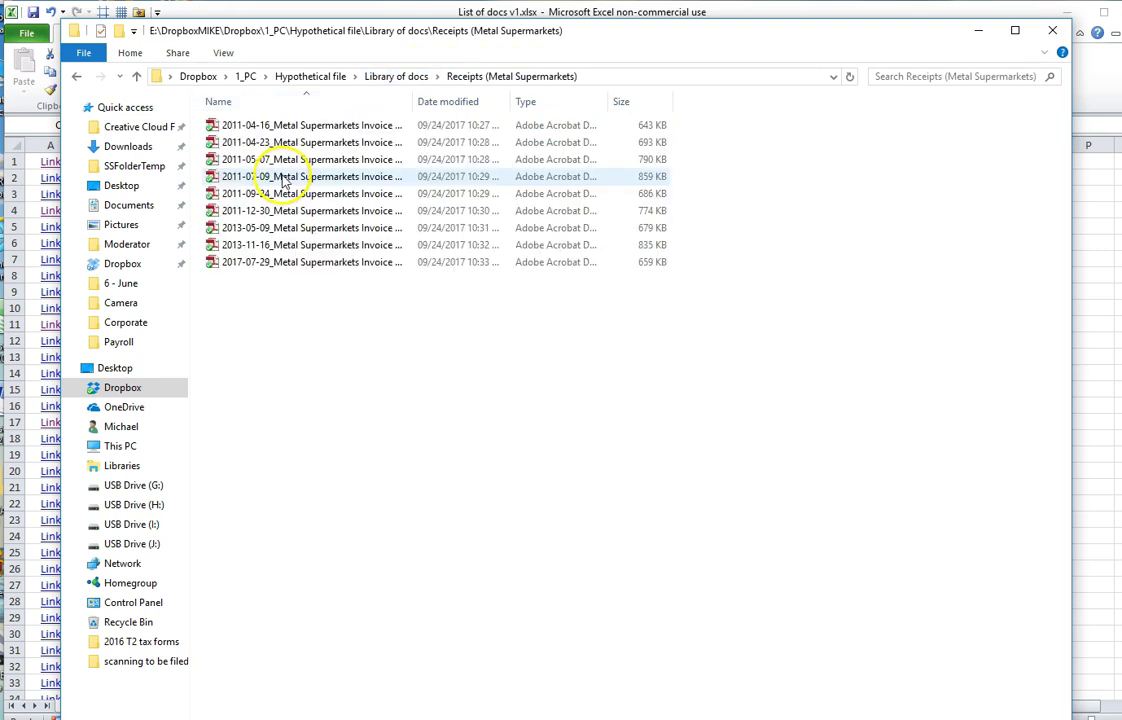
drag(416, 102, 596, 101)
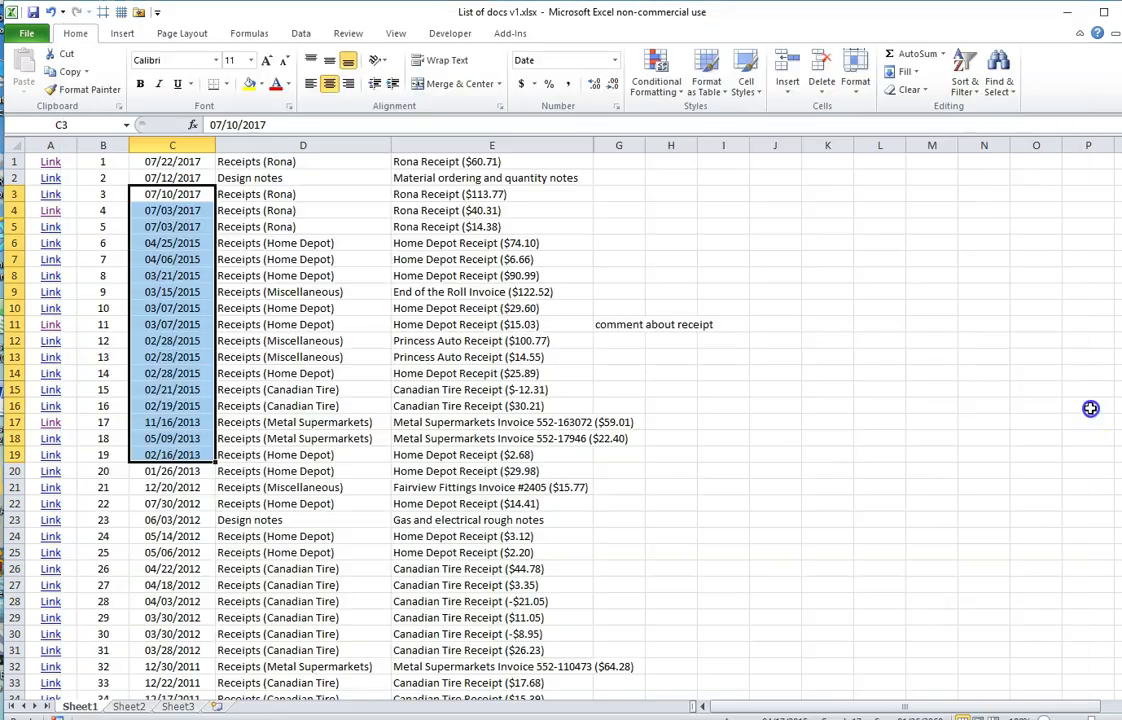
Step: Return to the Excel sheet and select the Home Depot category in row 11 and G11
key(alt+Tab)
click(262, 322)
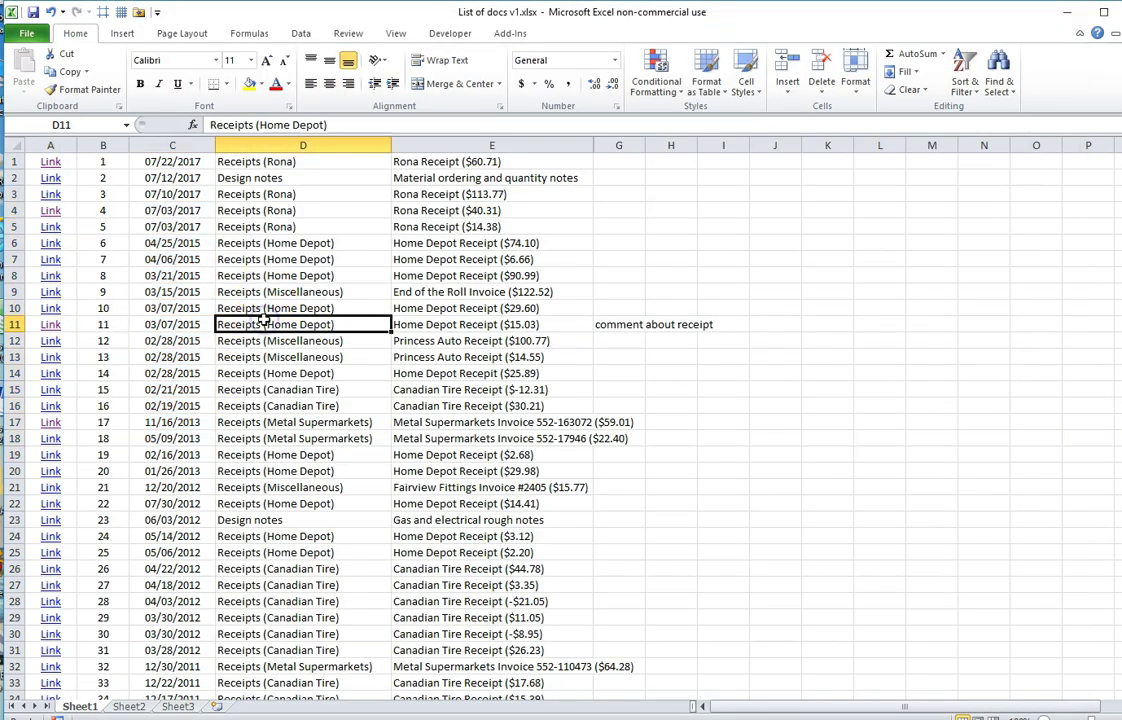
click(640, 324)
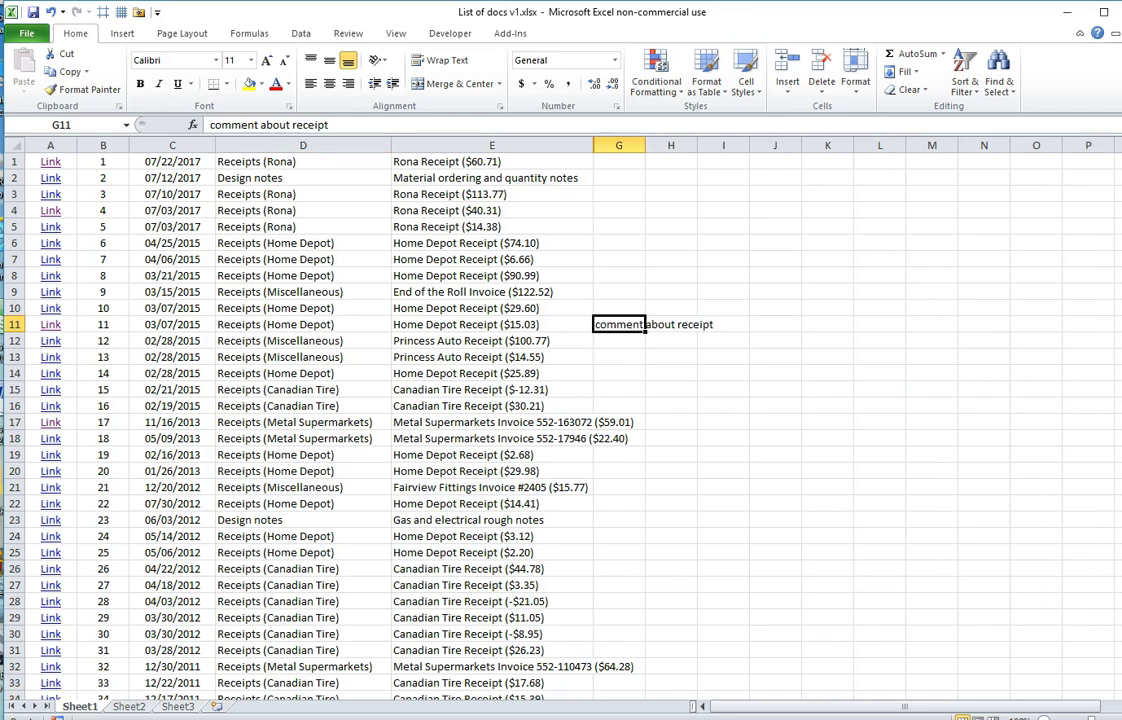